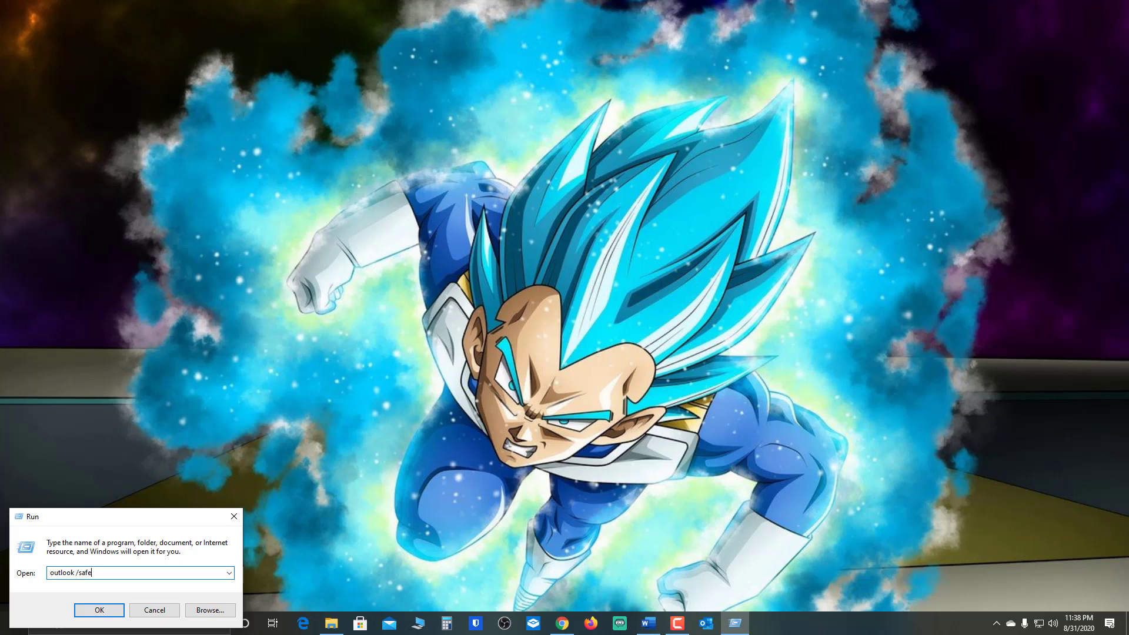
Launch Outlook in safe mode with outlook /safe and select the Outlook profile.
key(Return)
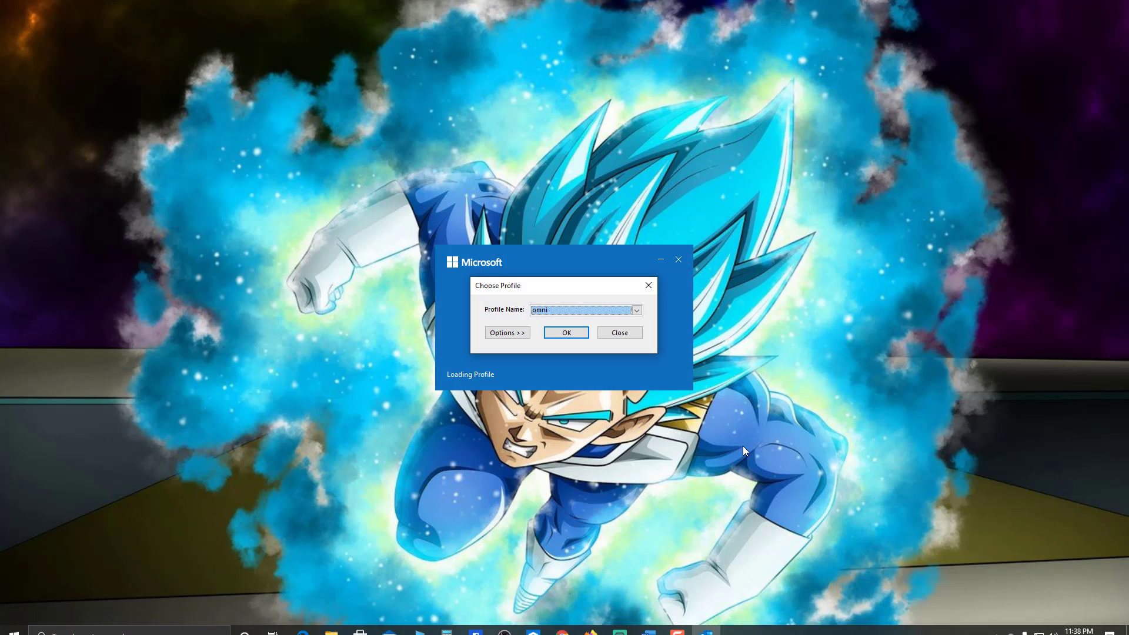
click(636, 311)
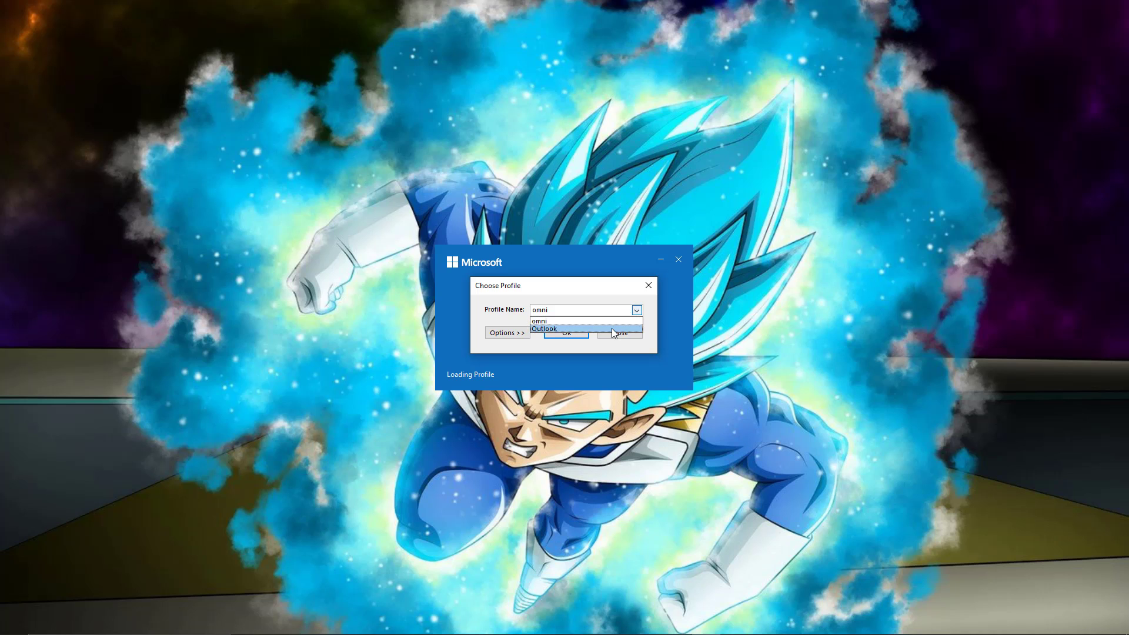
click(613, 334)
Search Windows for cred and open Credential Manager.
key(super)
text(cred)
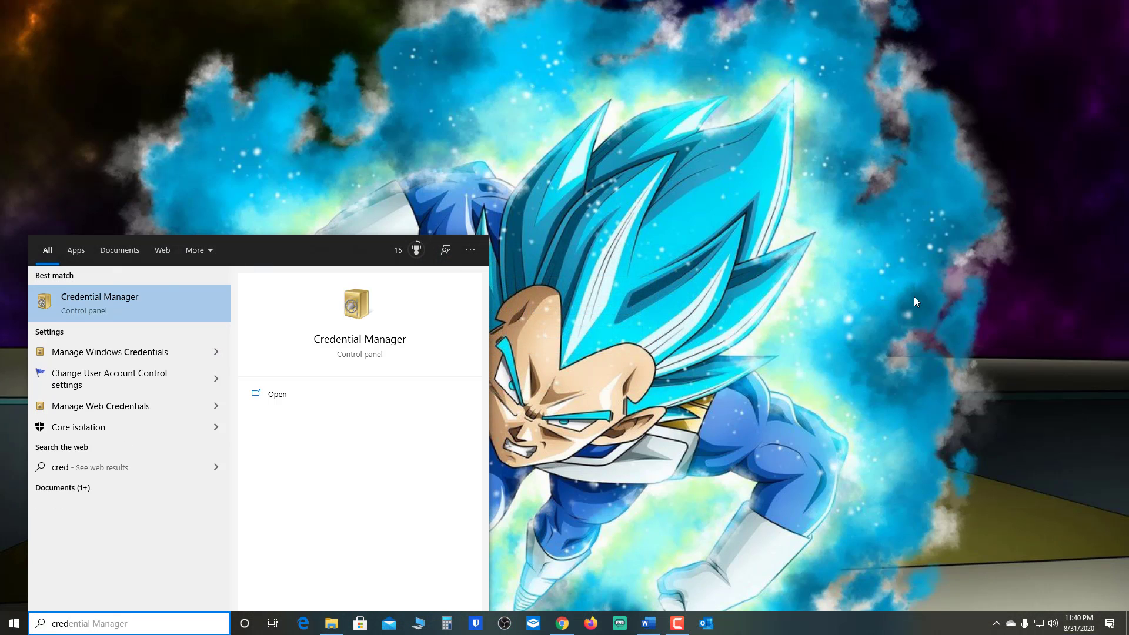
key(Return)
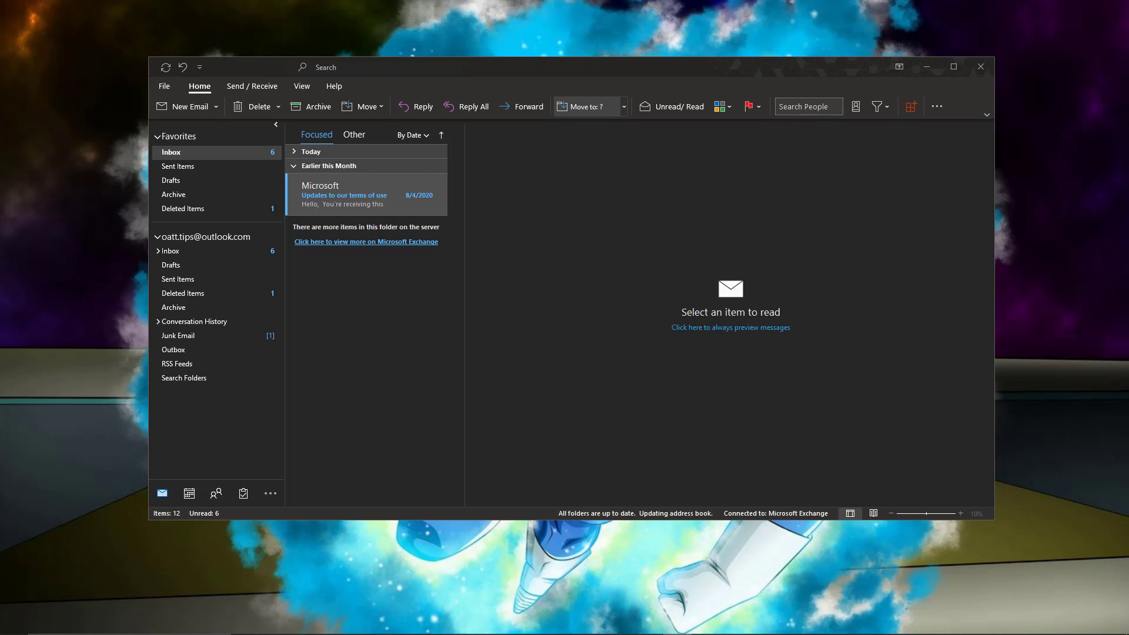
Close Outlook and display the computer's power options, including Restart, dismissing them without choosing one.
click(983, 72)
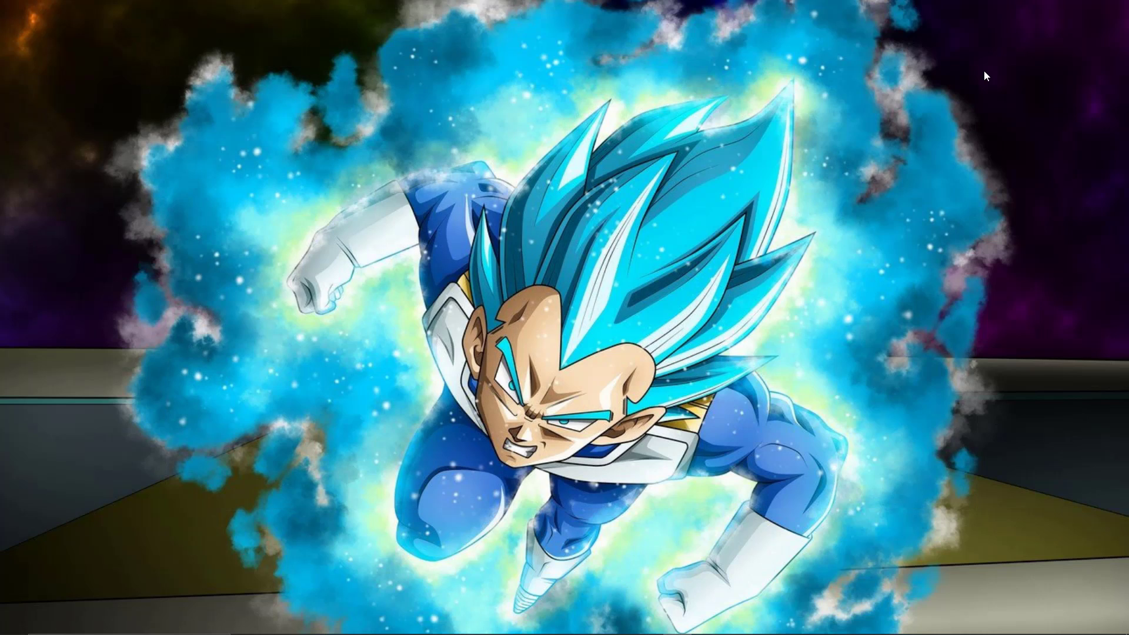
key(super)
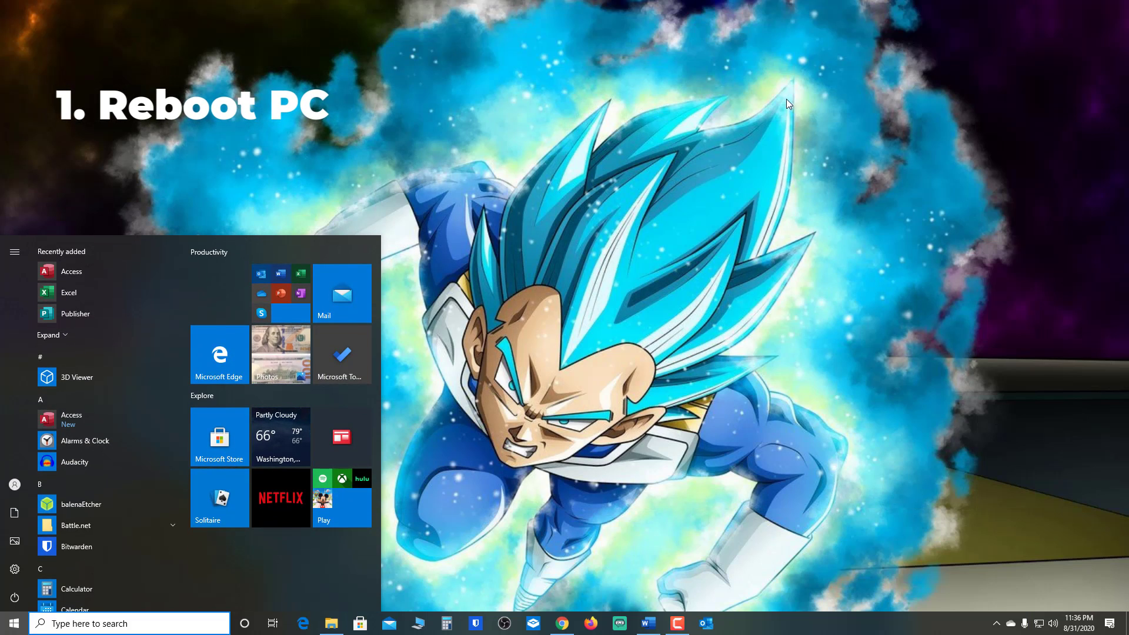
mouse_move(79, 338)
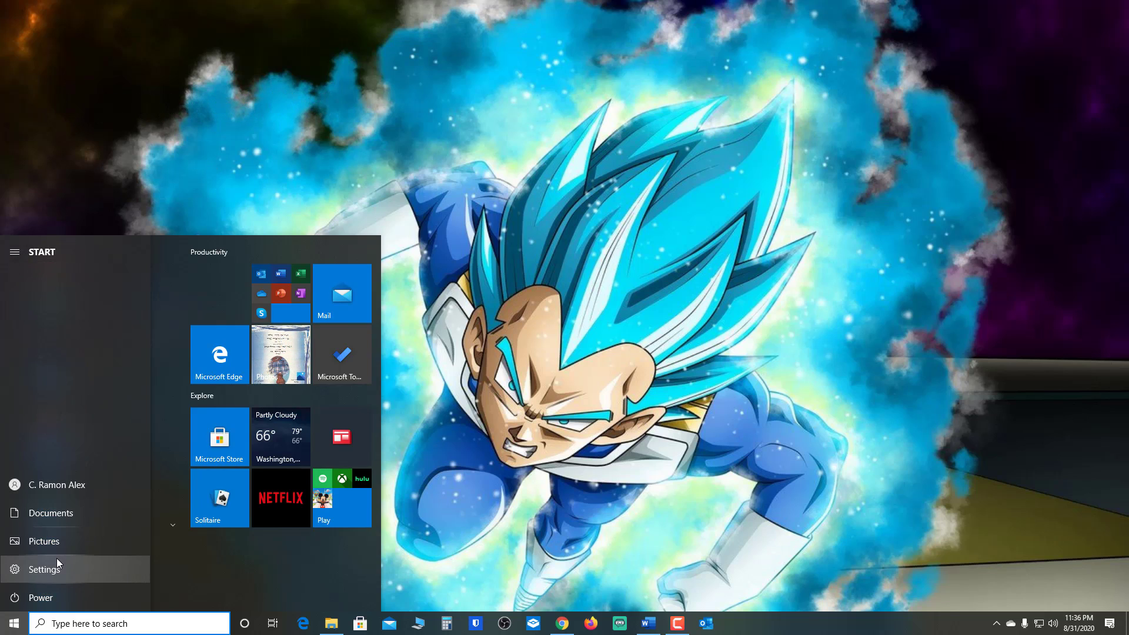
click(46, 591)
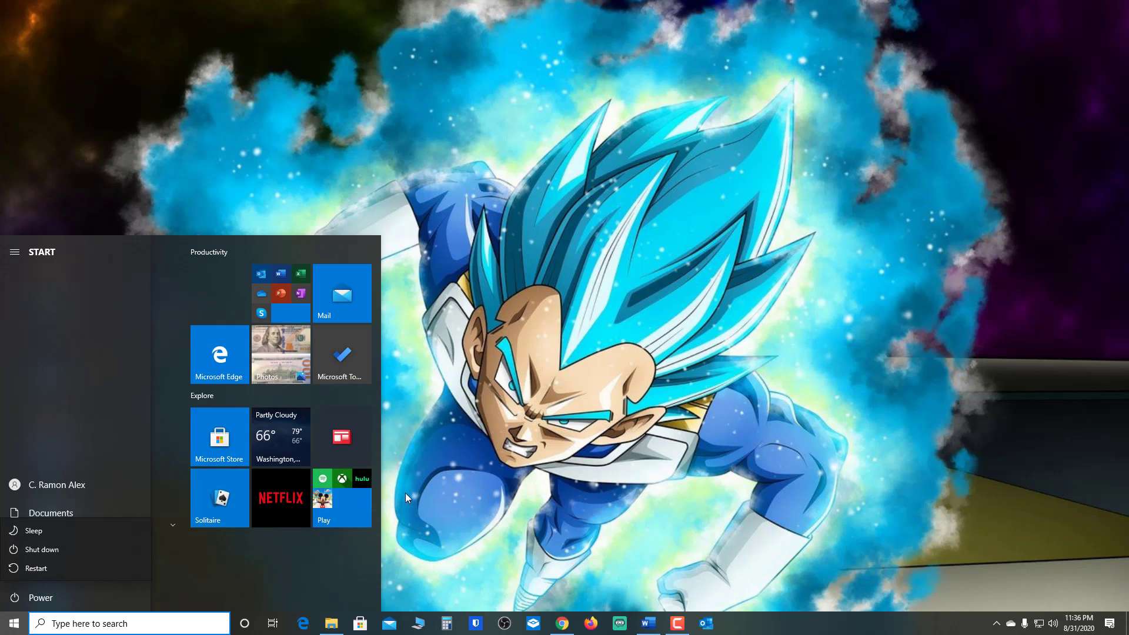
click(469, 461)
click(580, 435)
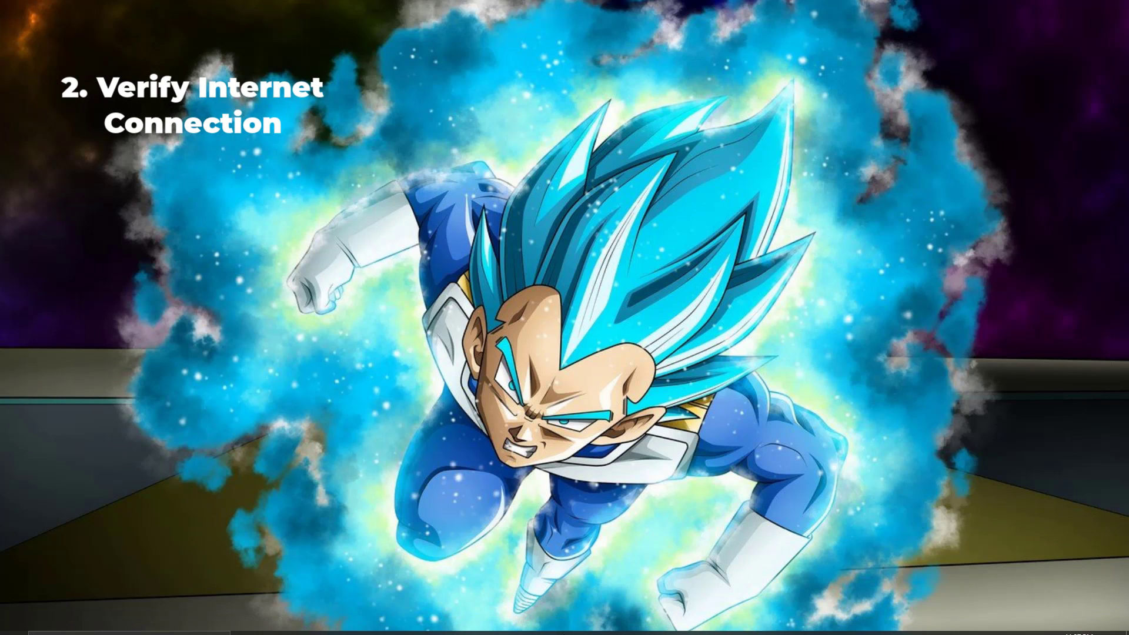
Open Microsoft Edge, load google.com to verify the internet connection, and close the browser.
mouse_move(561, 633)
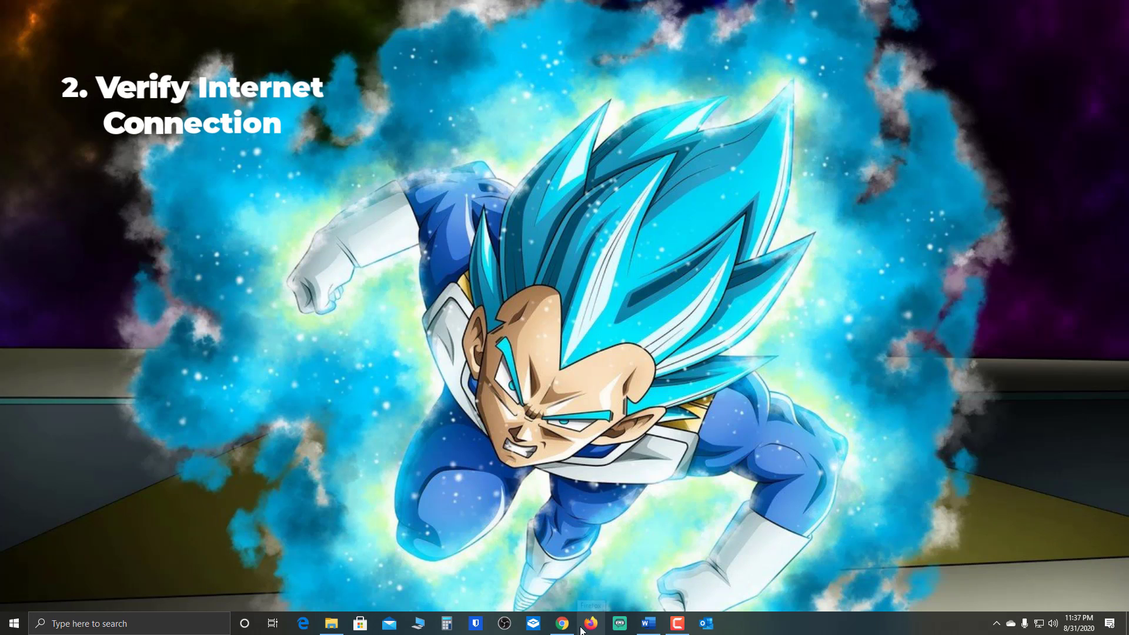
click(293, 630)
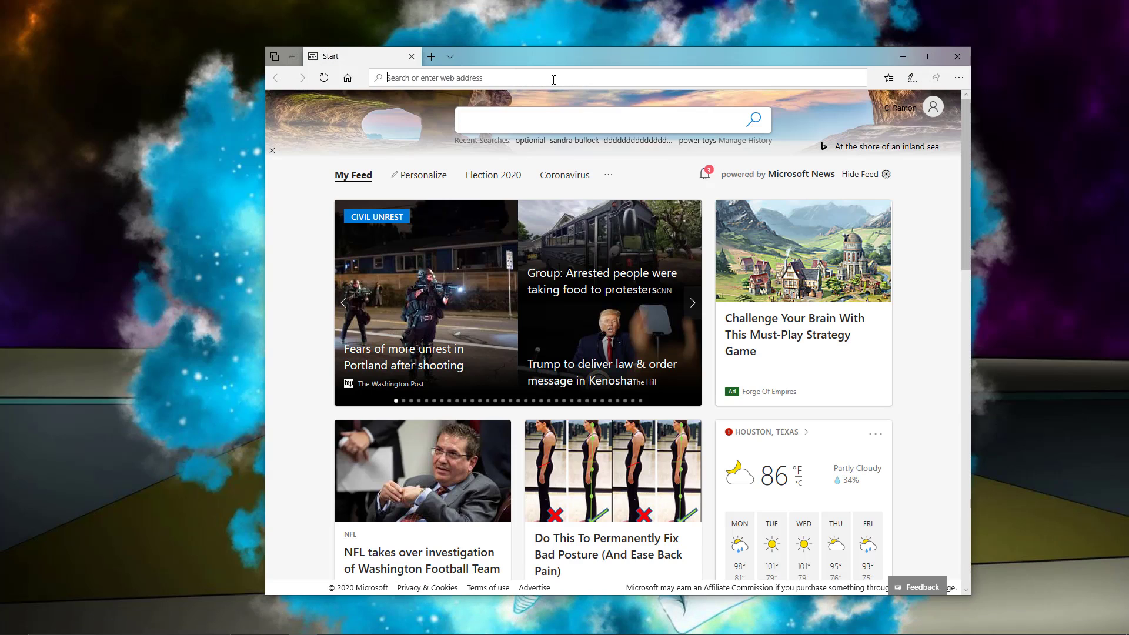
text(google.com/)
key(Return)
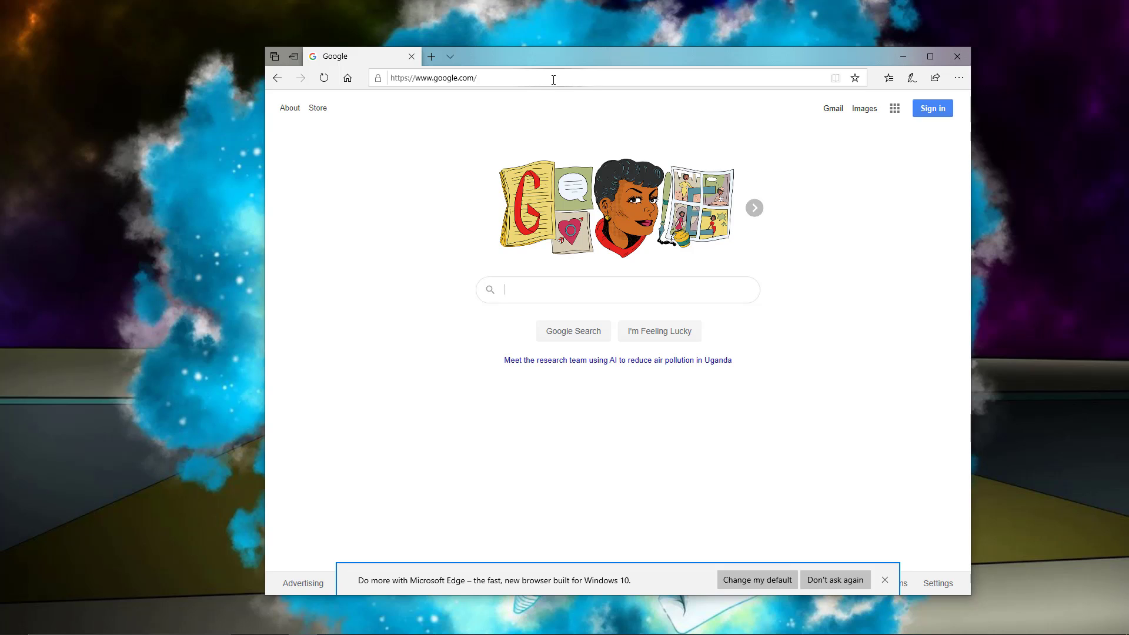
click(957, 59)
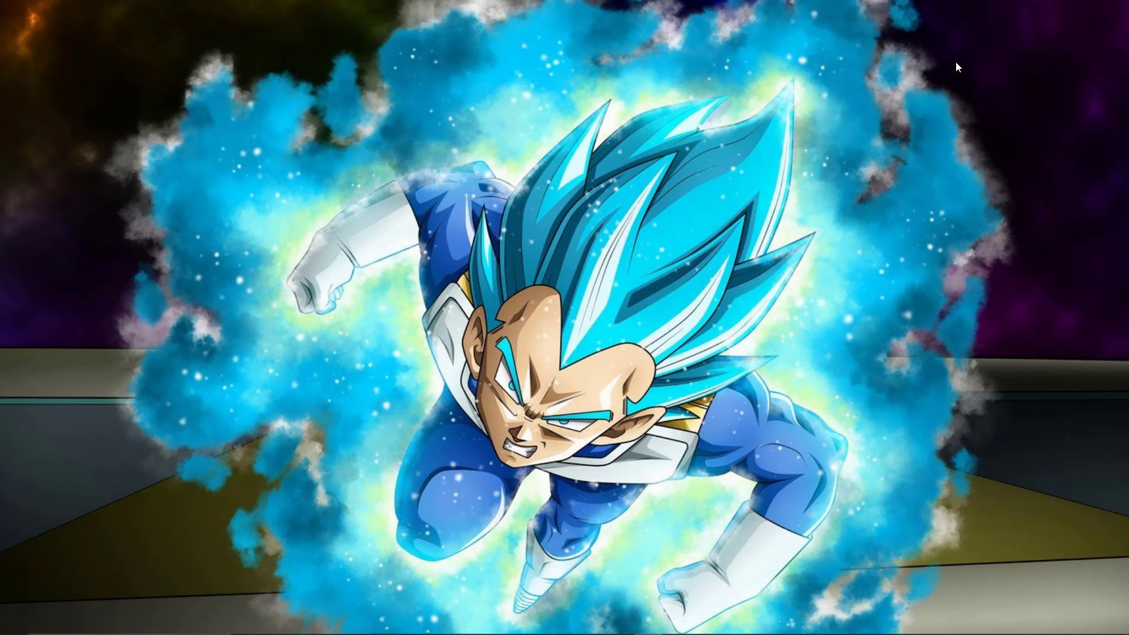
Open Outlook to check its connection status, and close it.
mouse_move(526, 624)
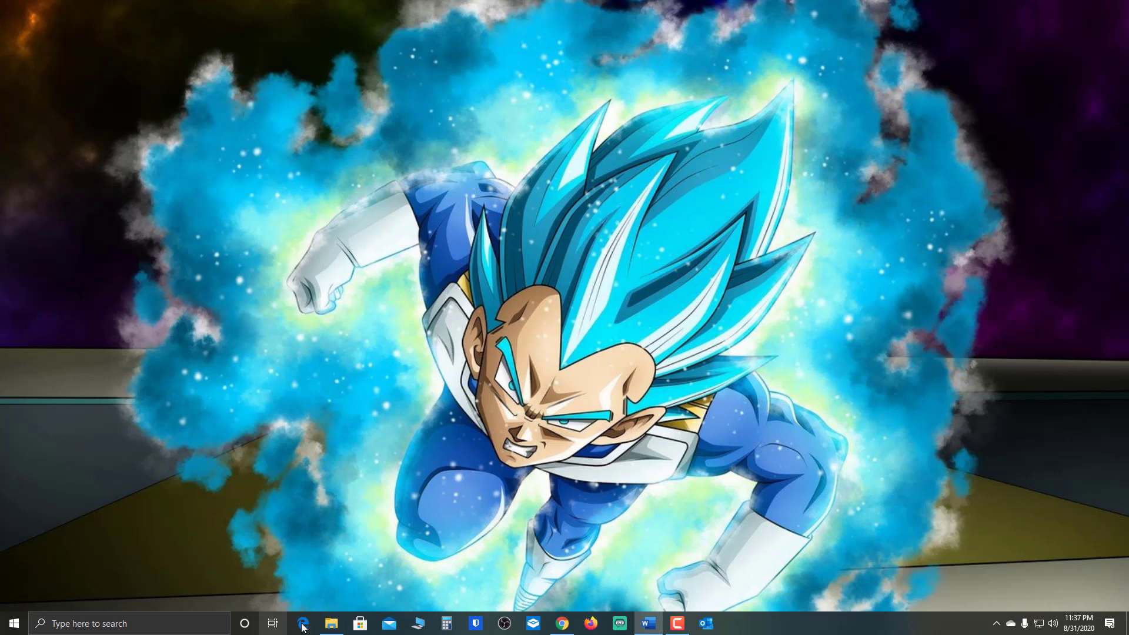
click(706, 624)
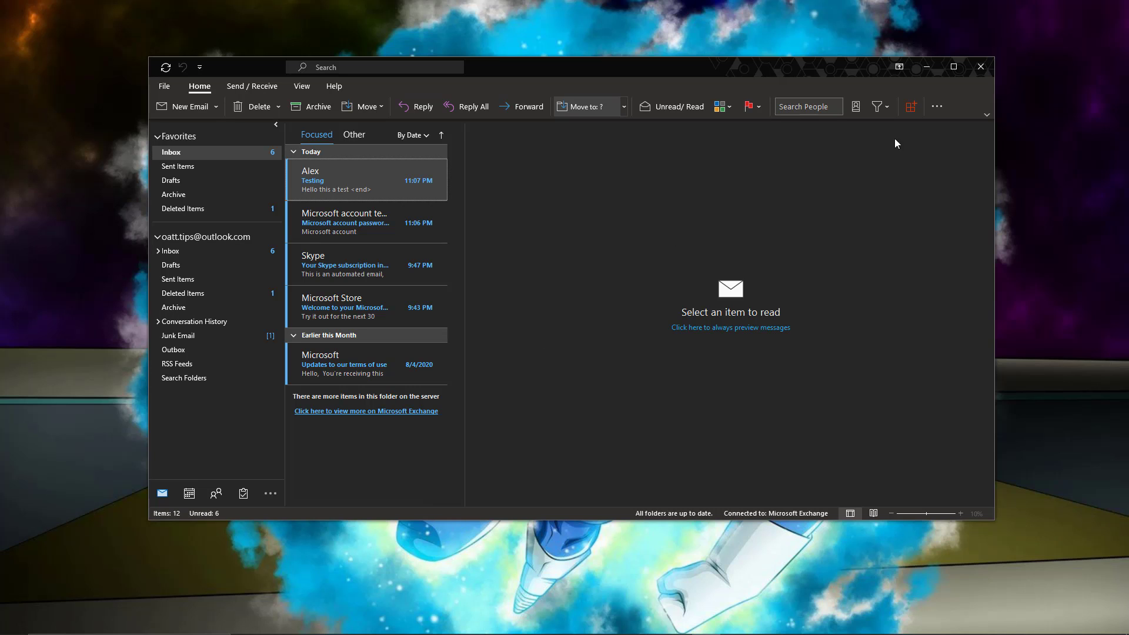
click(980, 67)
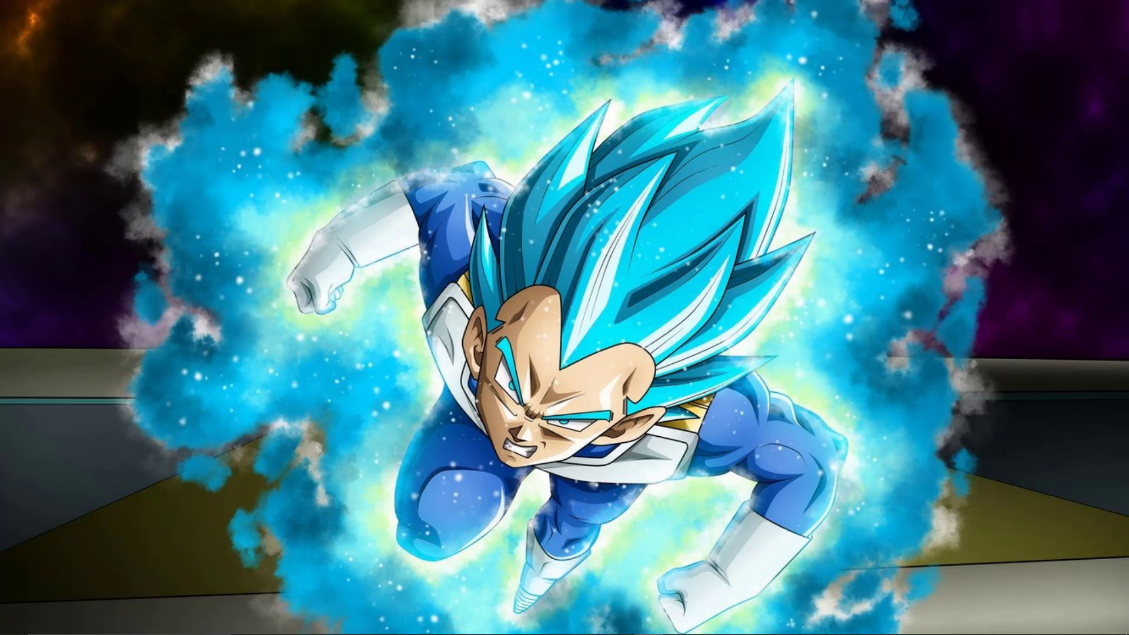
Find and open the Windows Run dialog and execute outlook /safe to start Outlook in safe mode.
key(super)
key(super)
key(super)
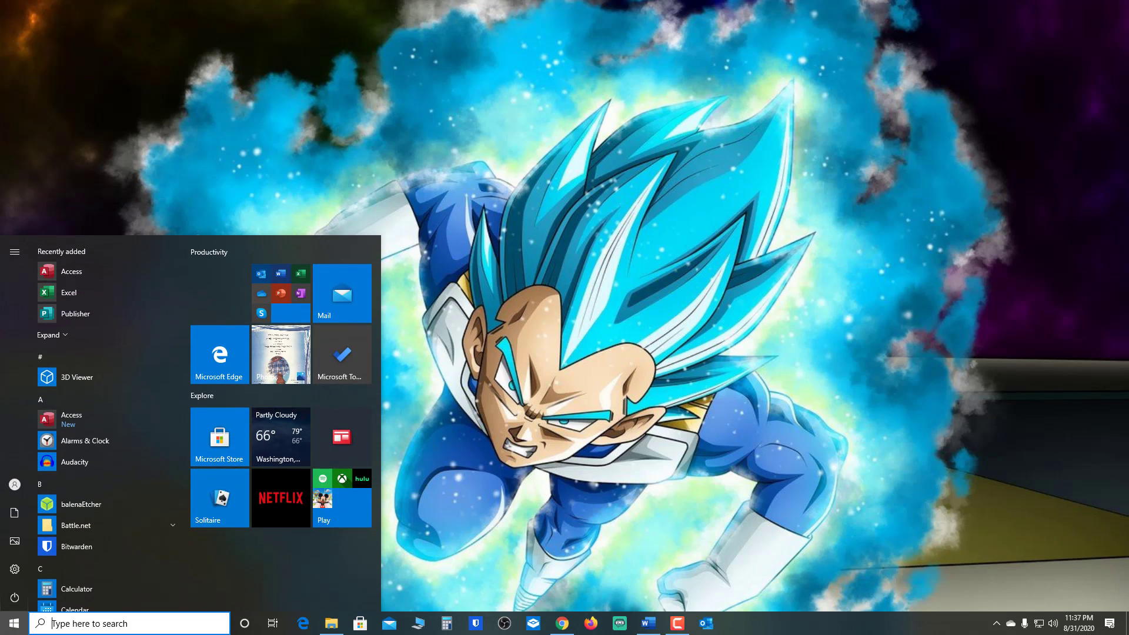
text(run)
key(Return)
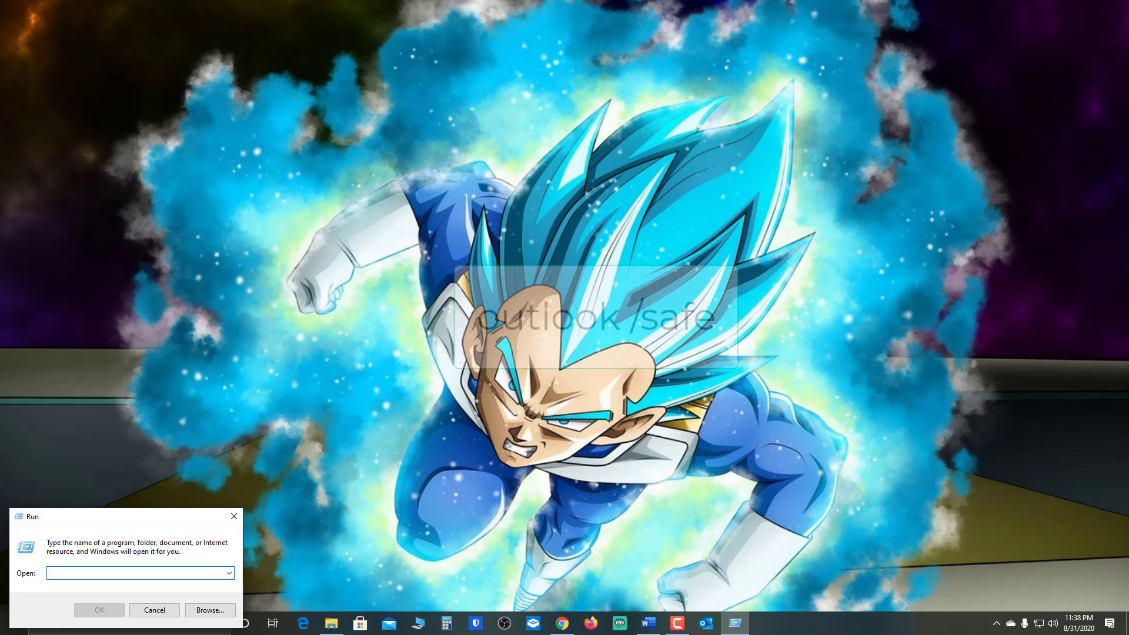
text(outlook)
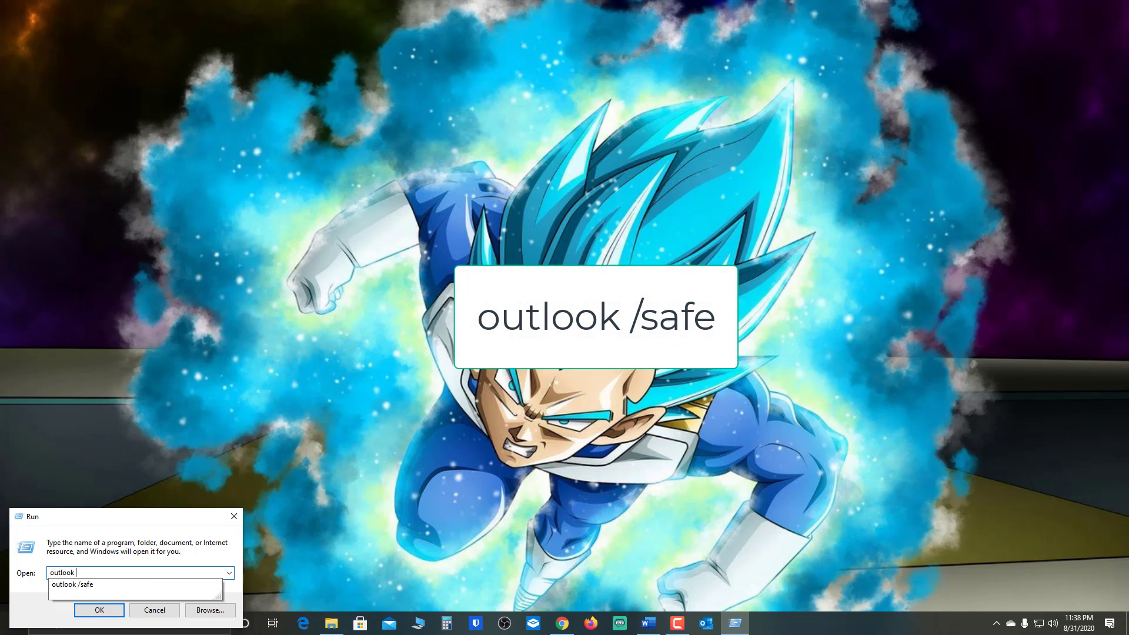
text( /)
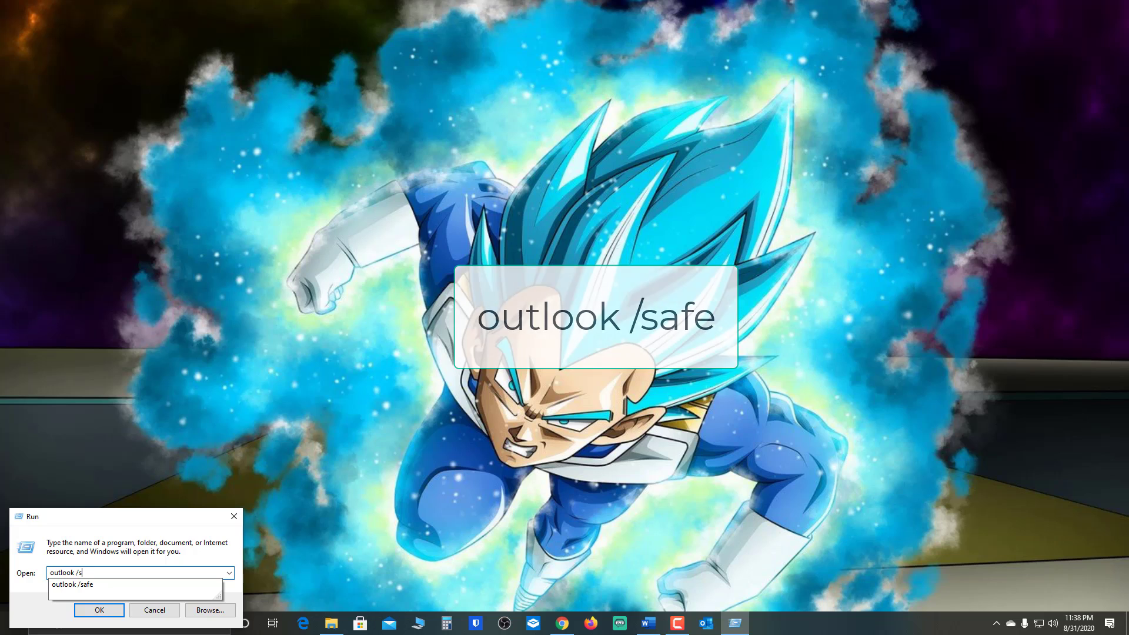
text(safe)
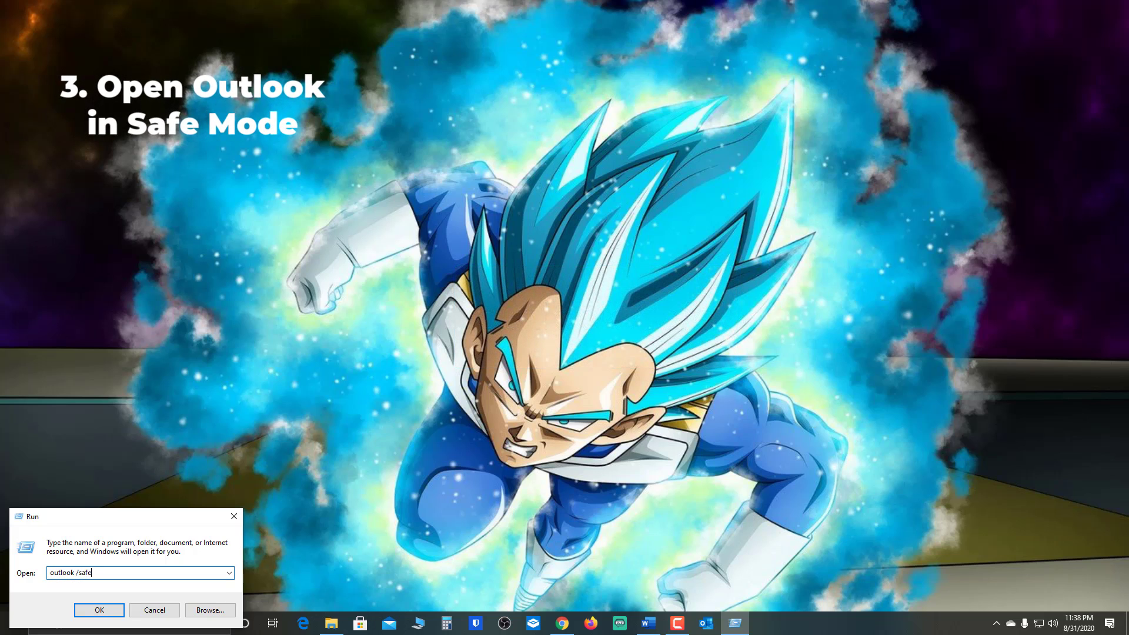
key(Return)
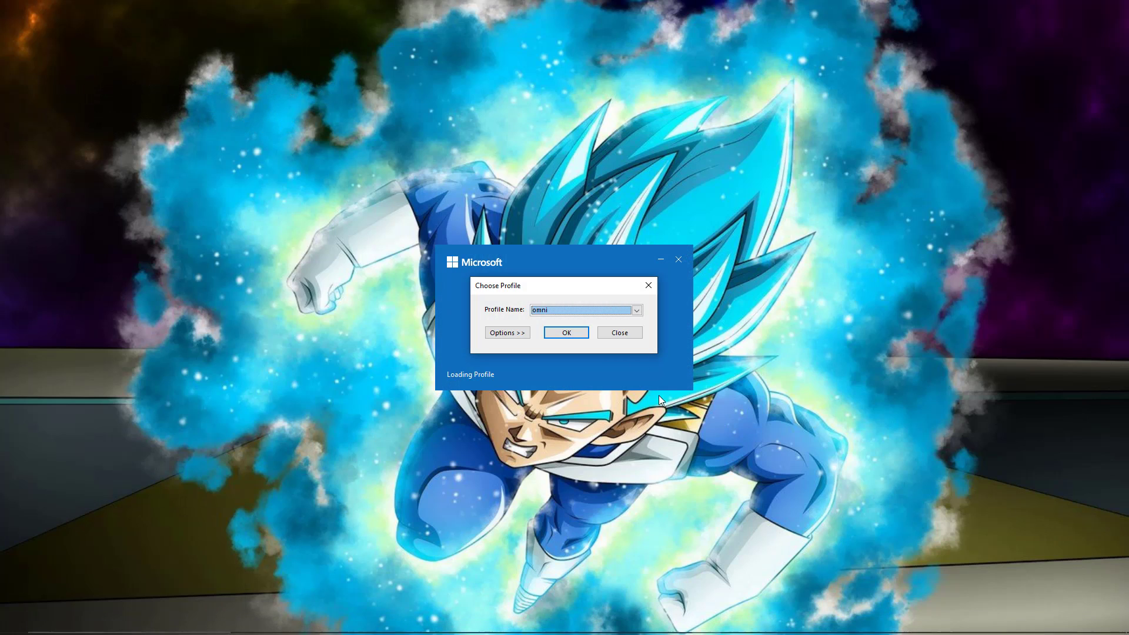
Load the Outlook profile for the safe-mode session, and close Outlook after checking the mailbox.
click(633, 312)
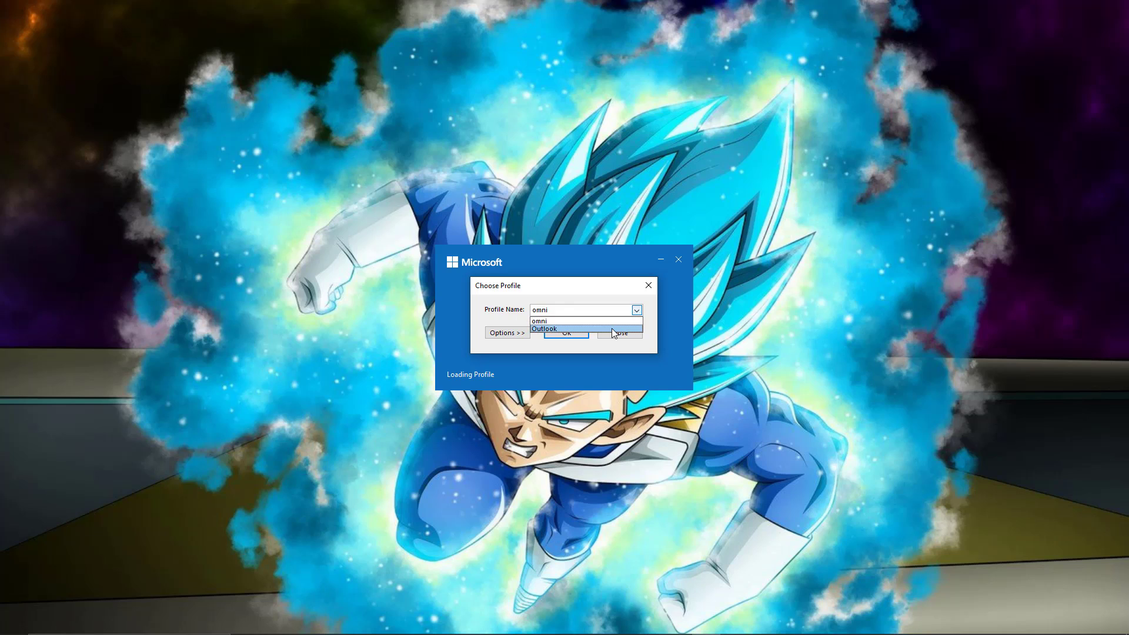
click(620, 328)
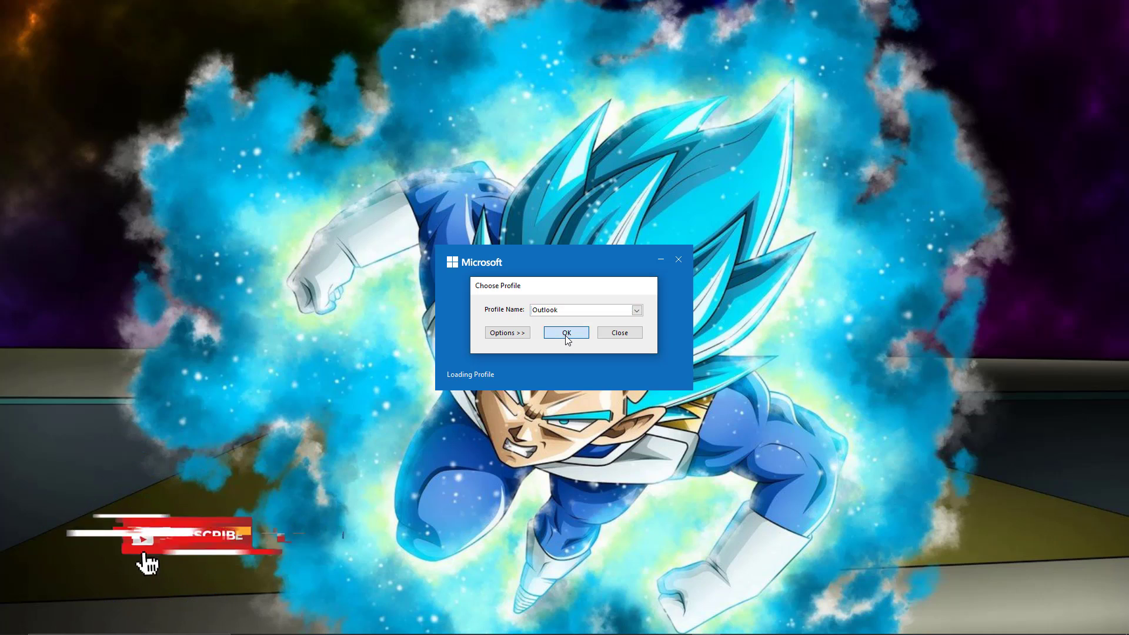
click(566, 333)
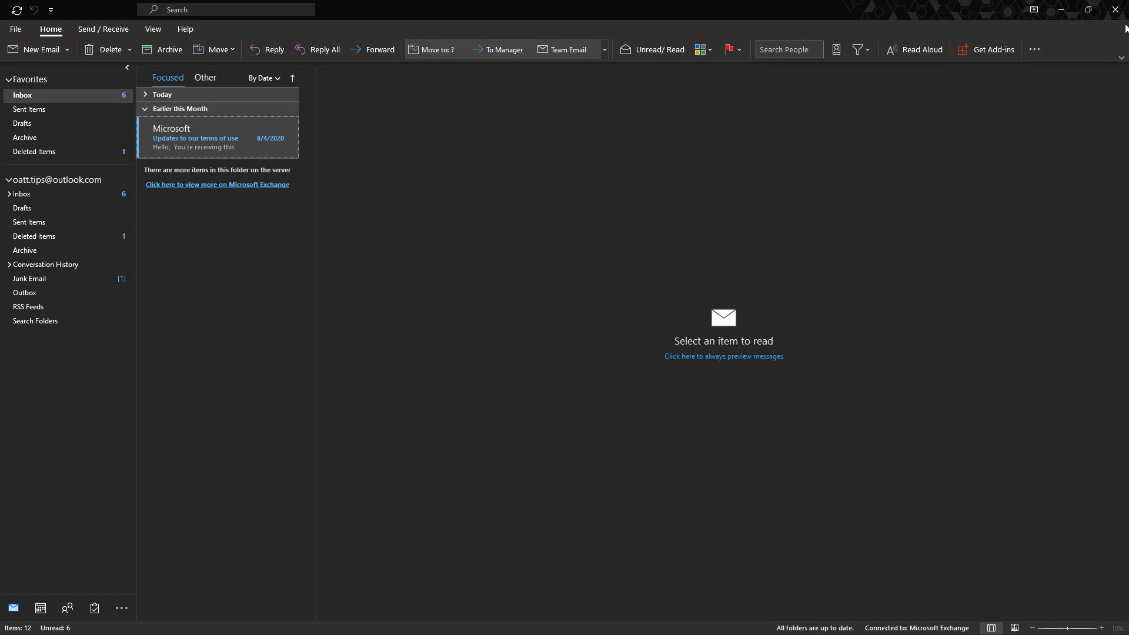
click(1115, 10)
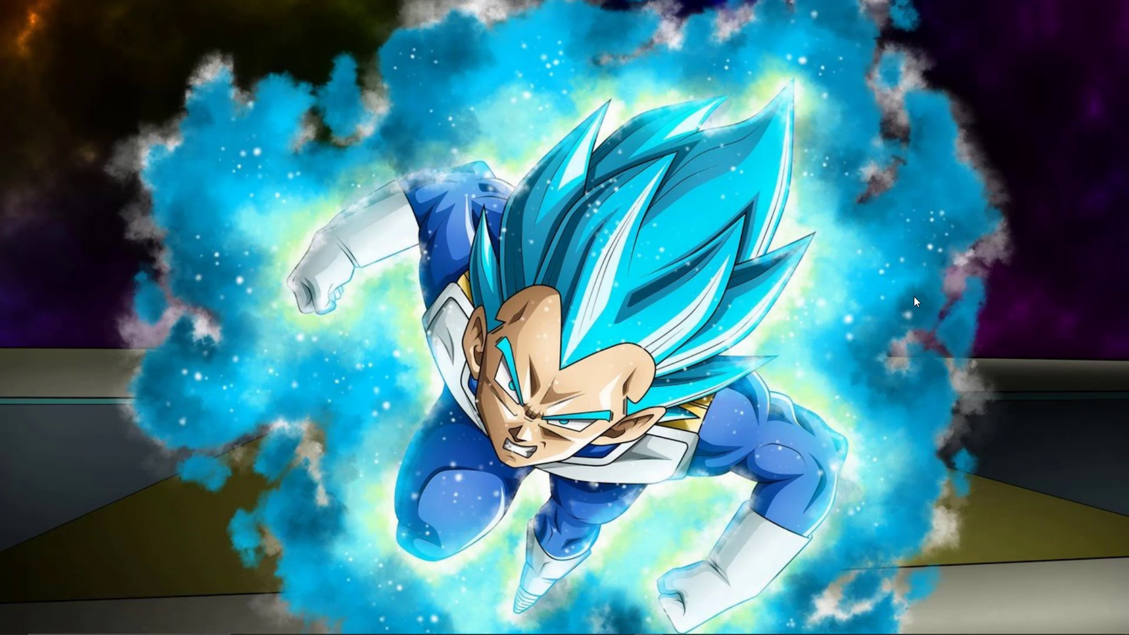
Open Credential Manager through a search for cred and display the Windows Credentials.
key(super)
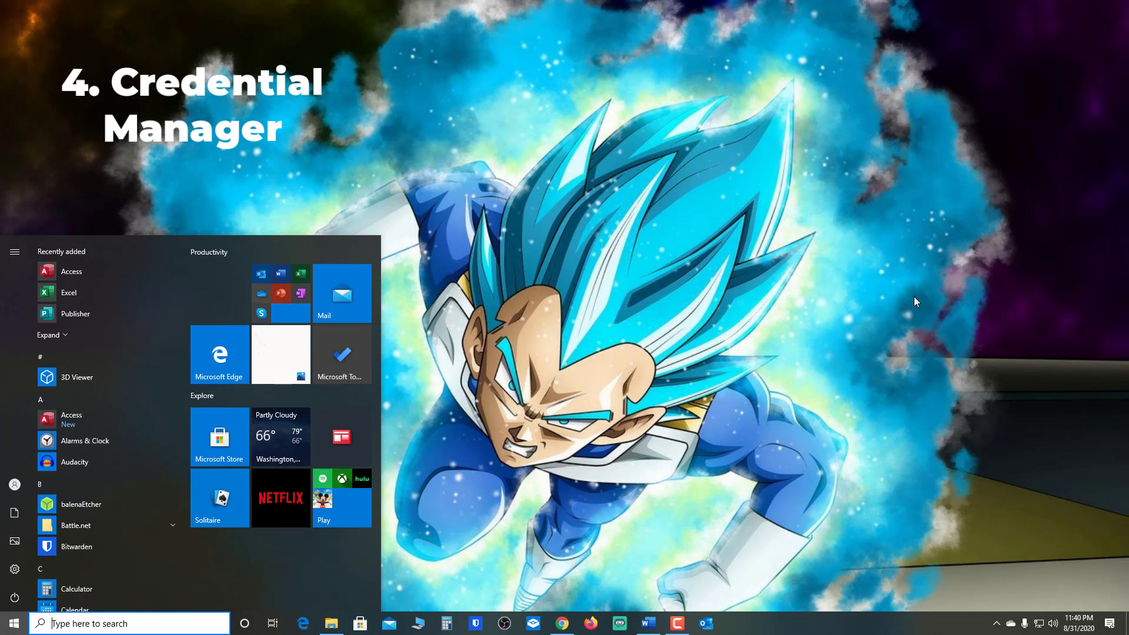
text(cred)
key(Return)
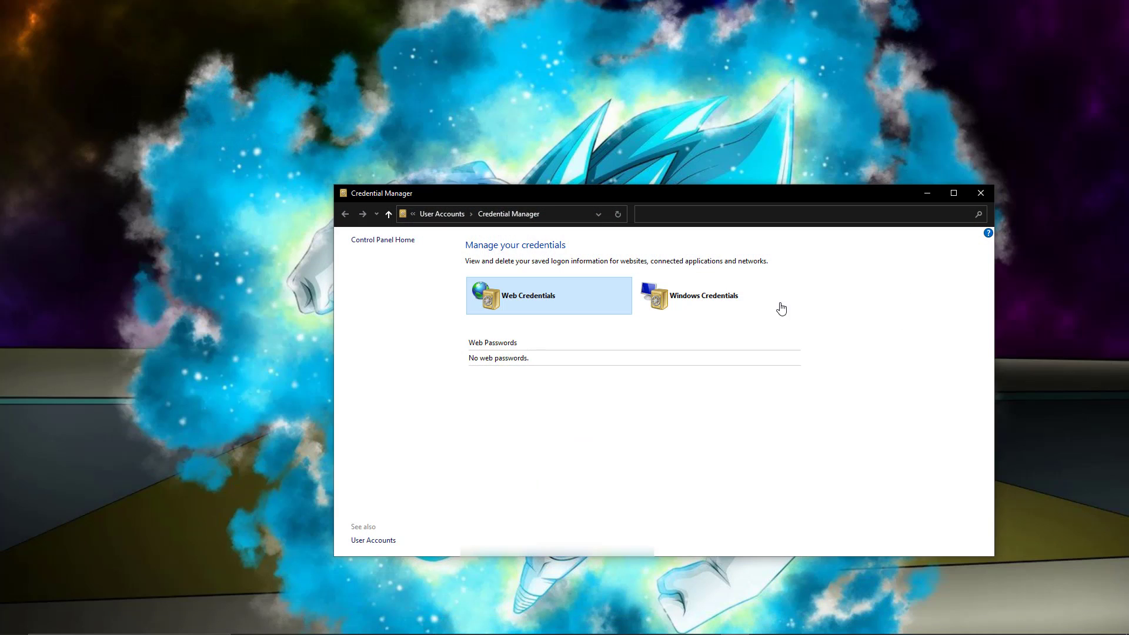
click(732, 294)
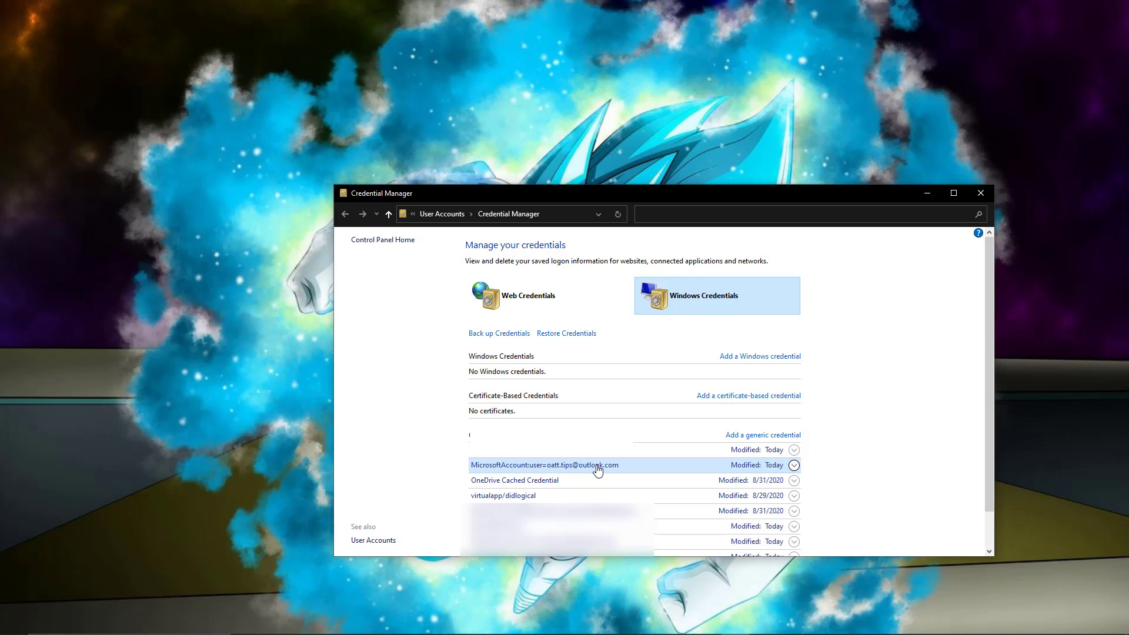
Expand the Microsoft account entry under Generic Credentials to view its Edit and Remove options, and close Credential Manager.
click(597, 468)
scroll(598, 469, down, 1)
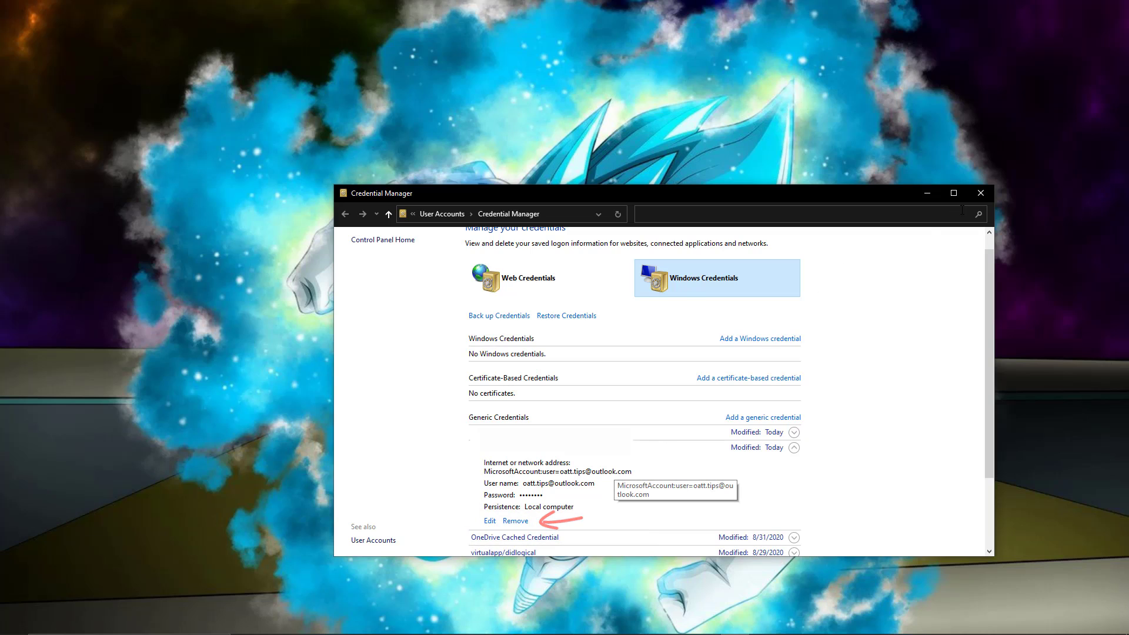
click(974, 197)
Reopen Outlook to check whether the mailbox connects, and close it again.
mouse_move(546, 634)
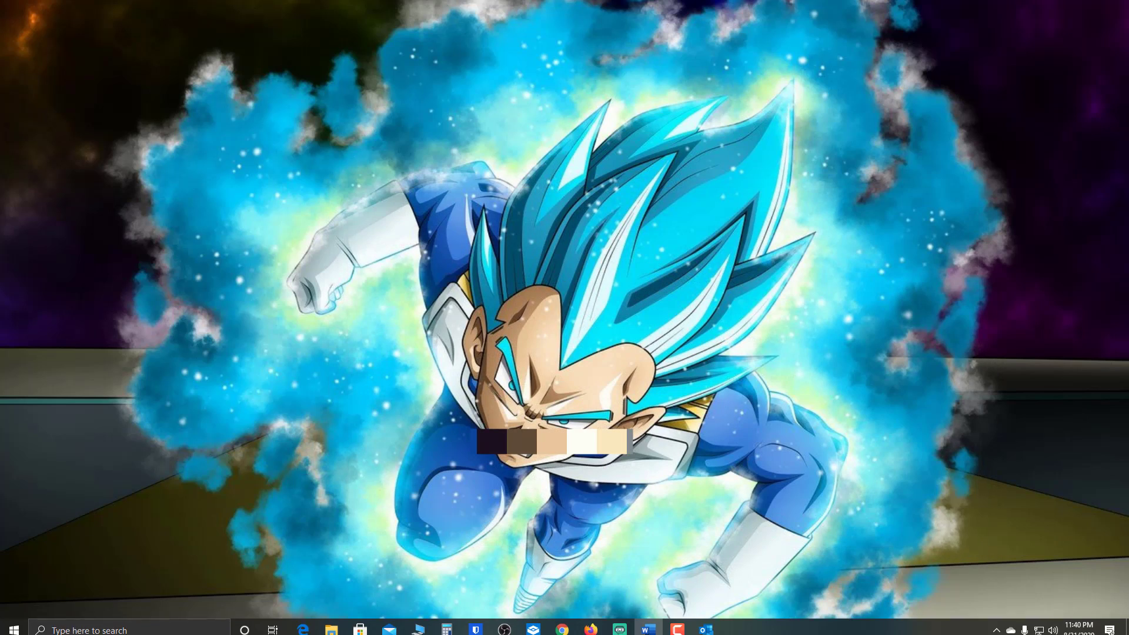
click(705, 623)
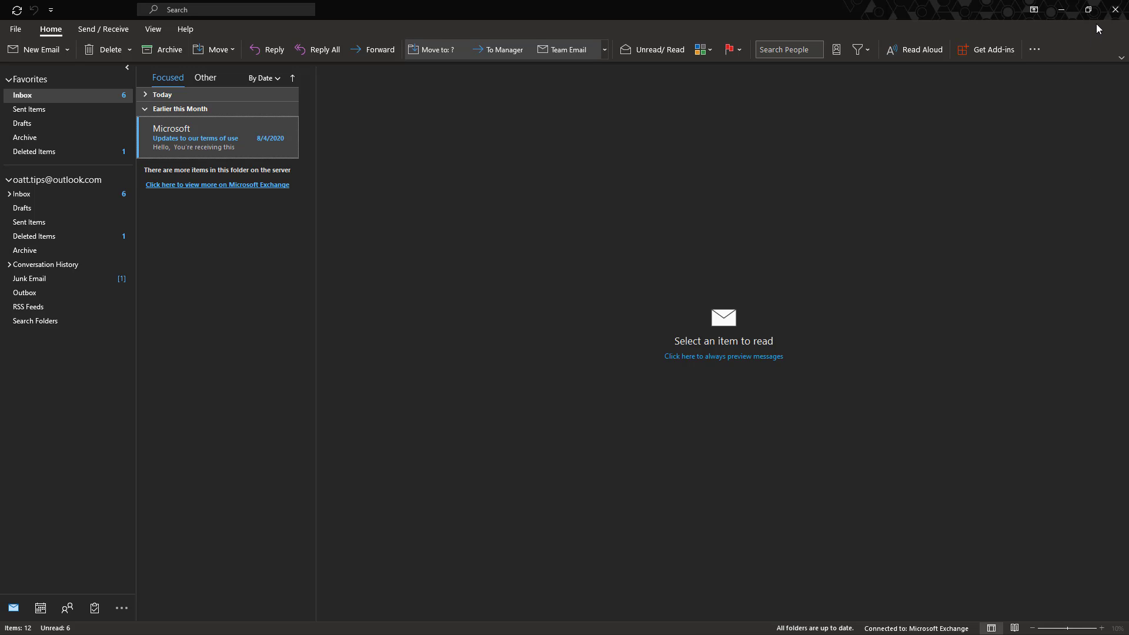
click(1117, 13)
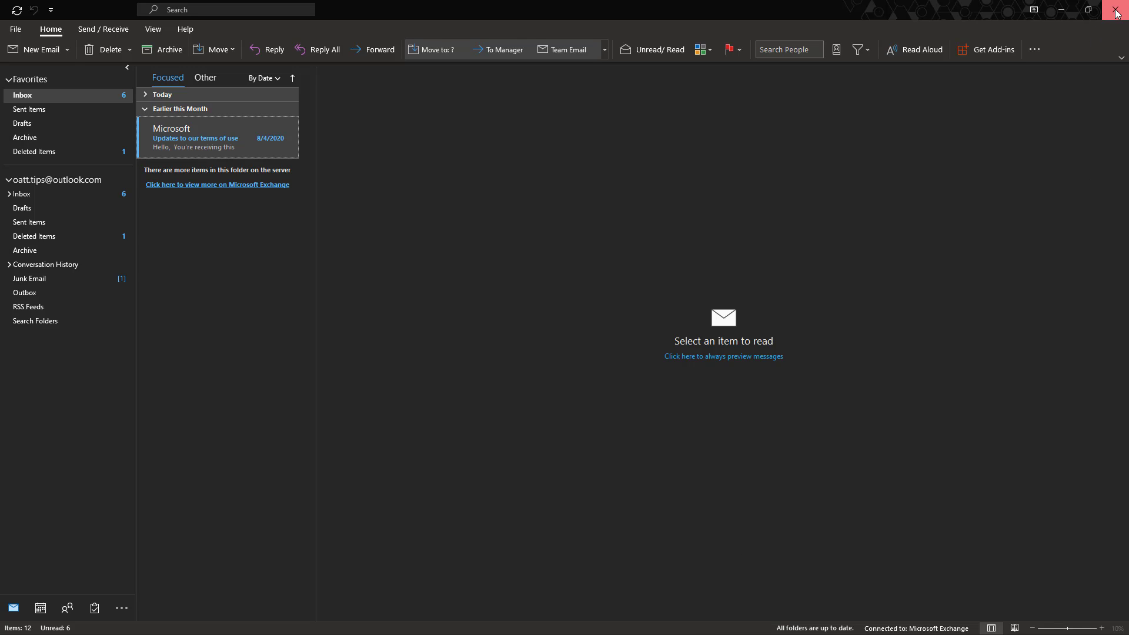
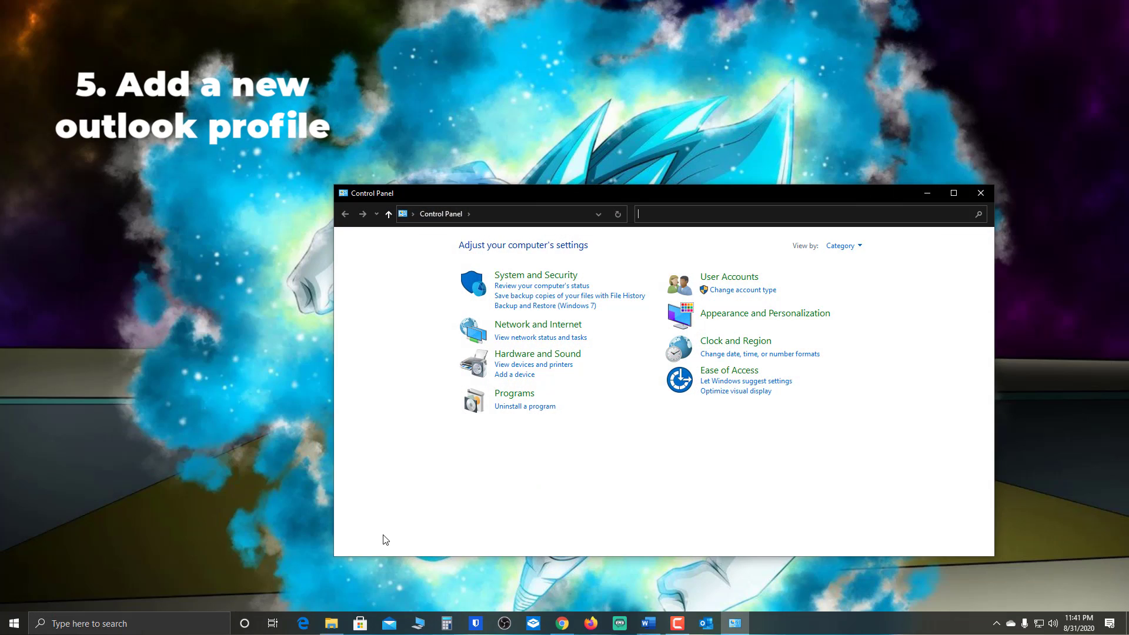
Open the Mail (Microsoft Outlook 2016) setup through a search for mail, and select the Outlook profile in its profile list.
text(mail)
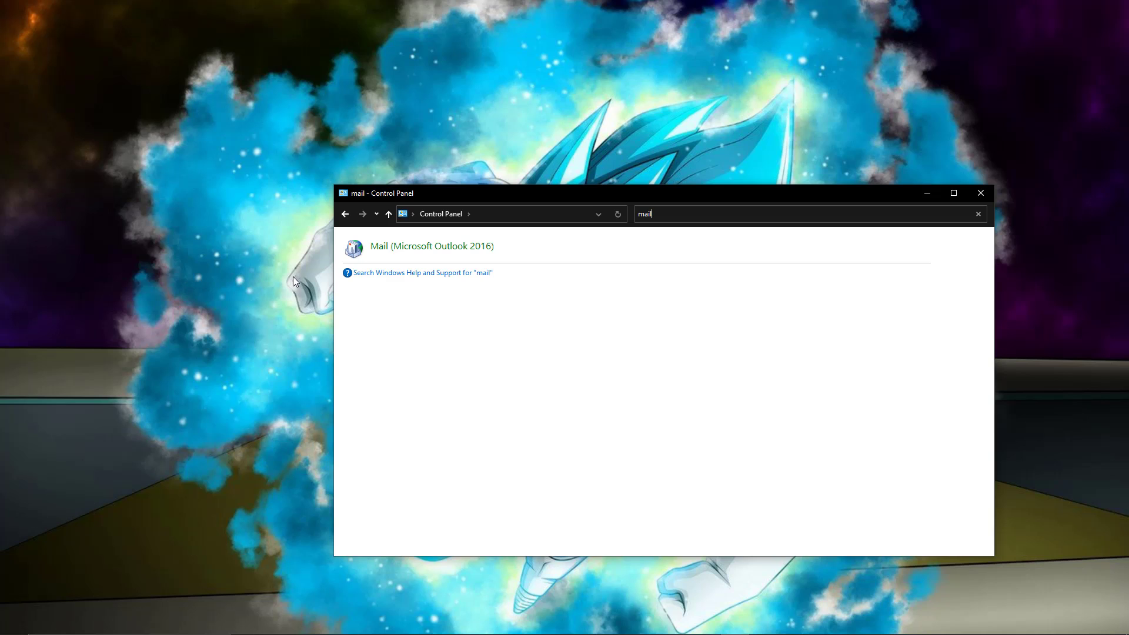
click(396, 250)
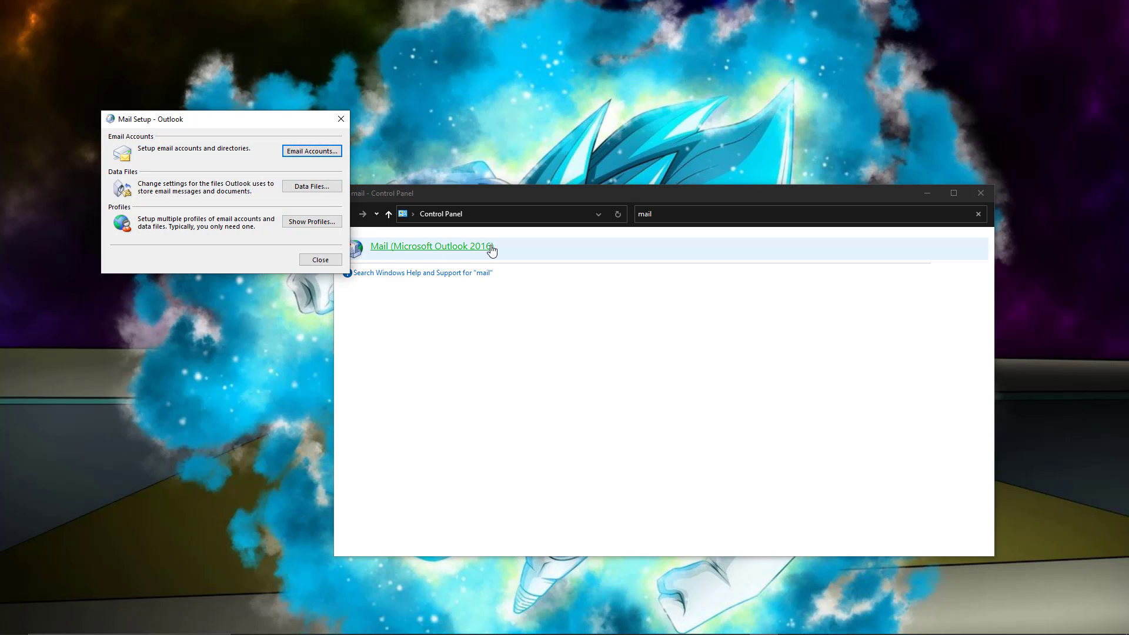
click(318, 221)
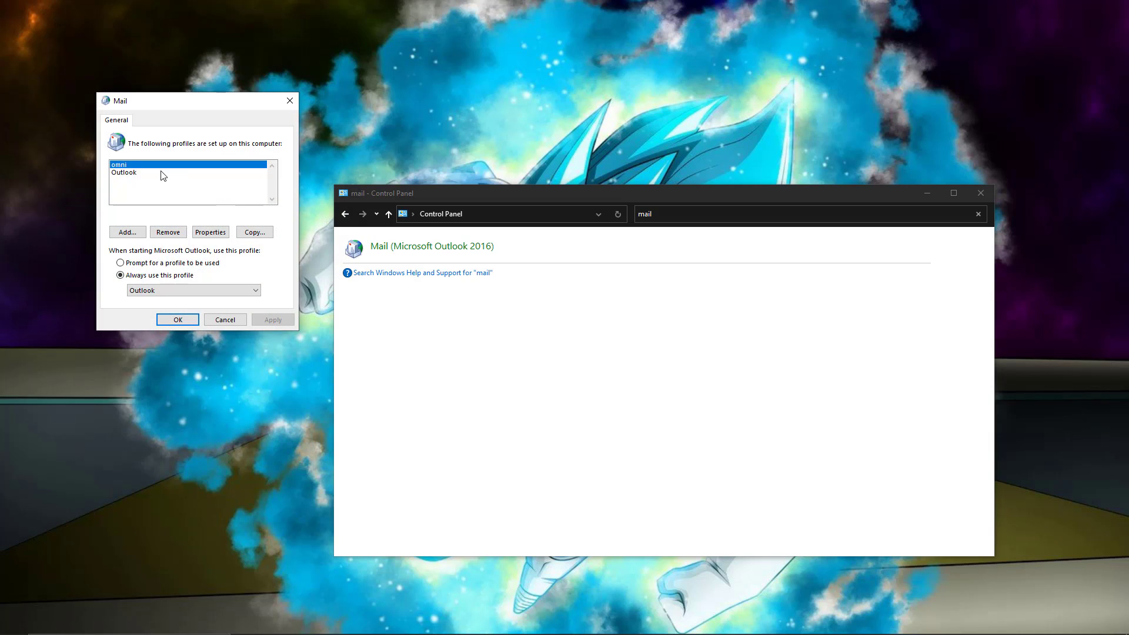
click(129, 173)
click(128, 167)
click(129, 173)
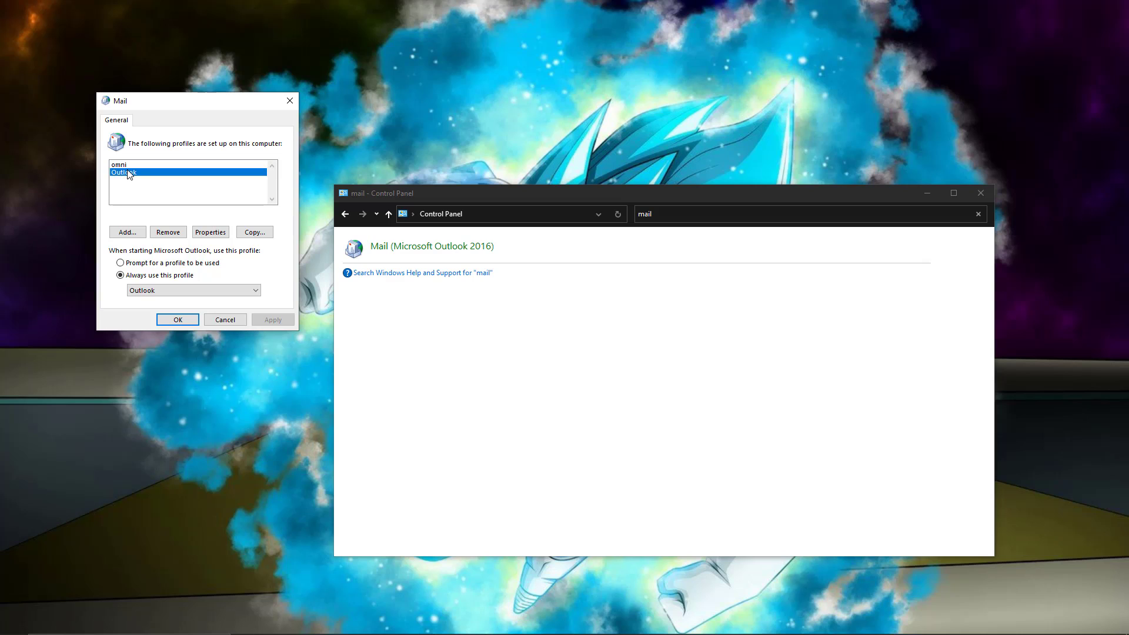
Try adding a profile named omni2 with the account's display name, cancel its creation, and close the Mail setup and Control Panel.
click(130, 232)
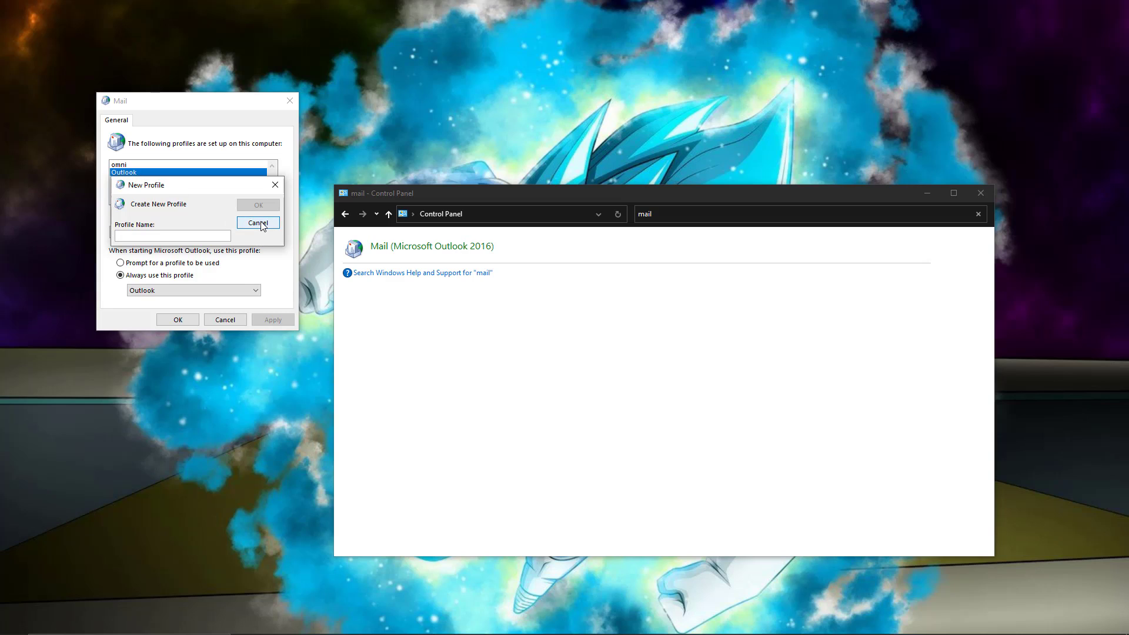
text(omni2)
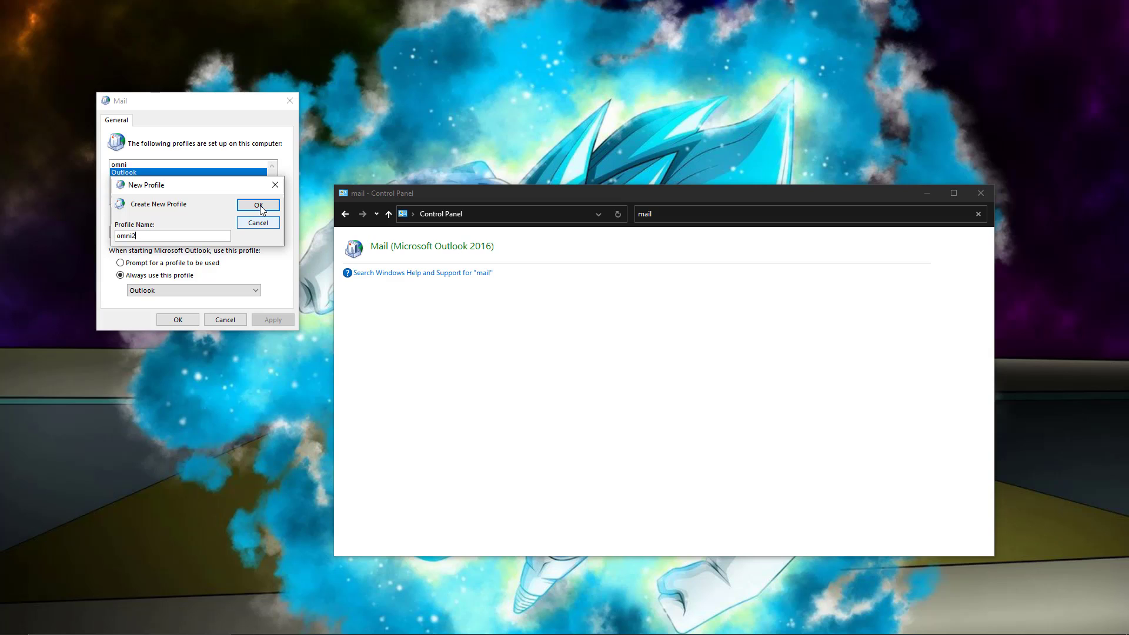
click(259, 206)
click(290, 185)
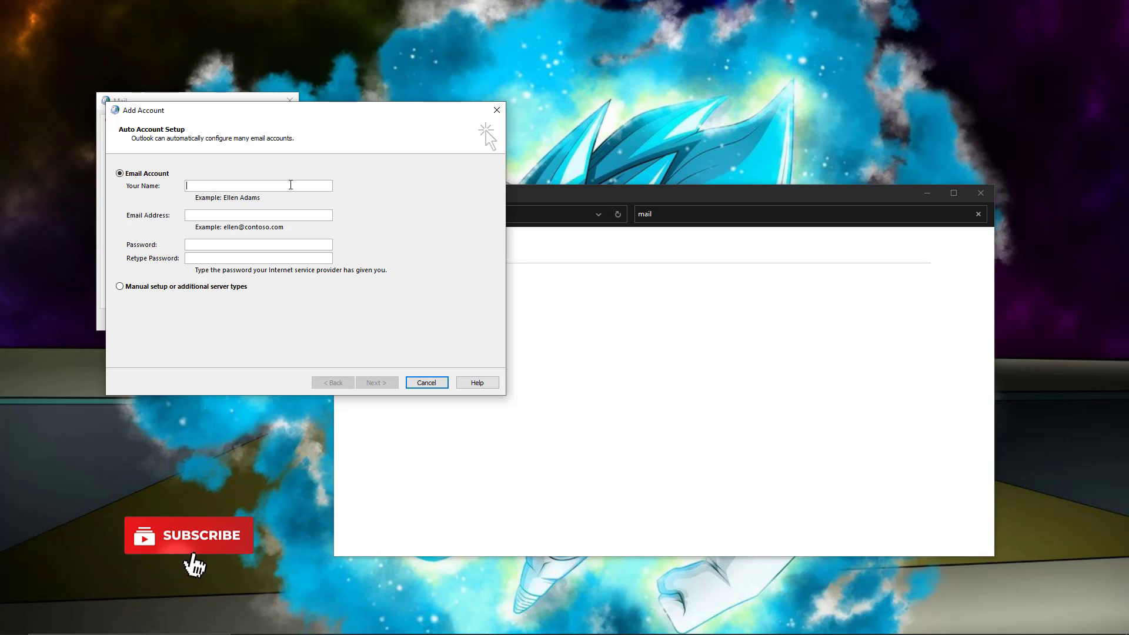
text(omni)
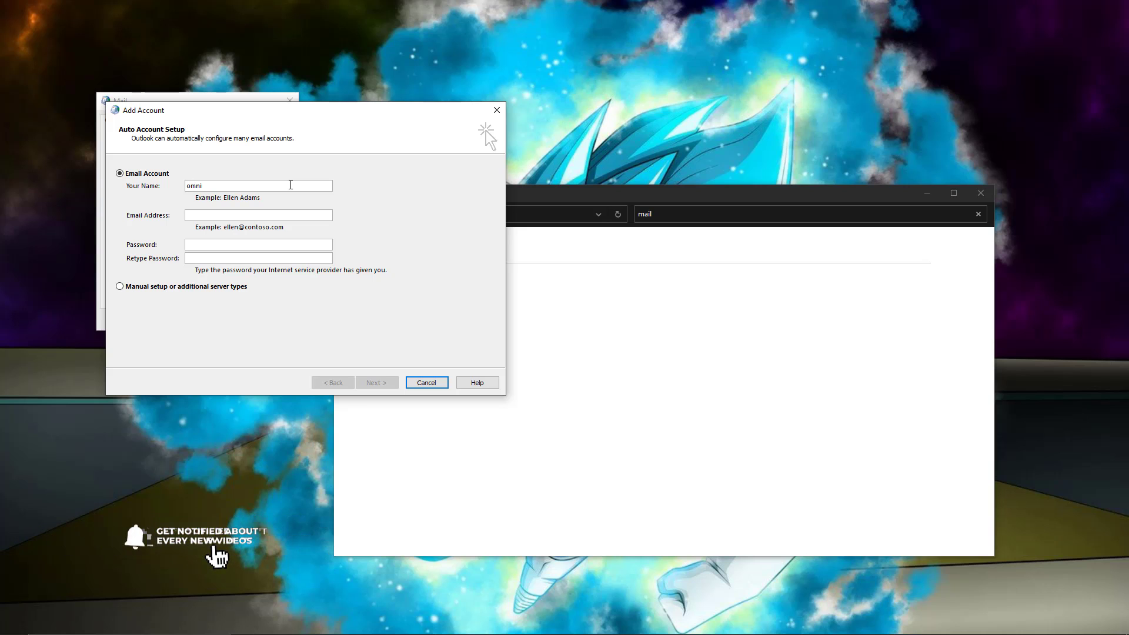
click(268, 215)
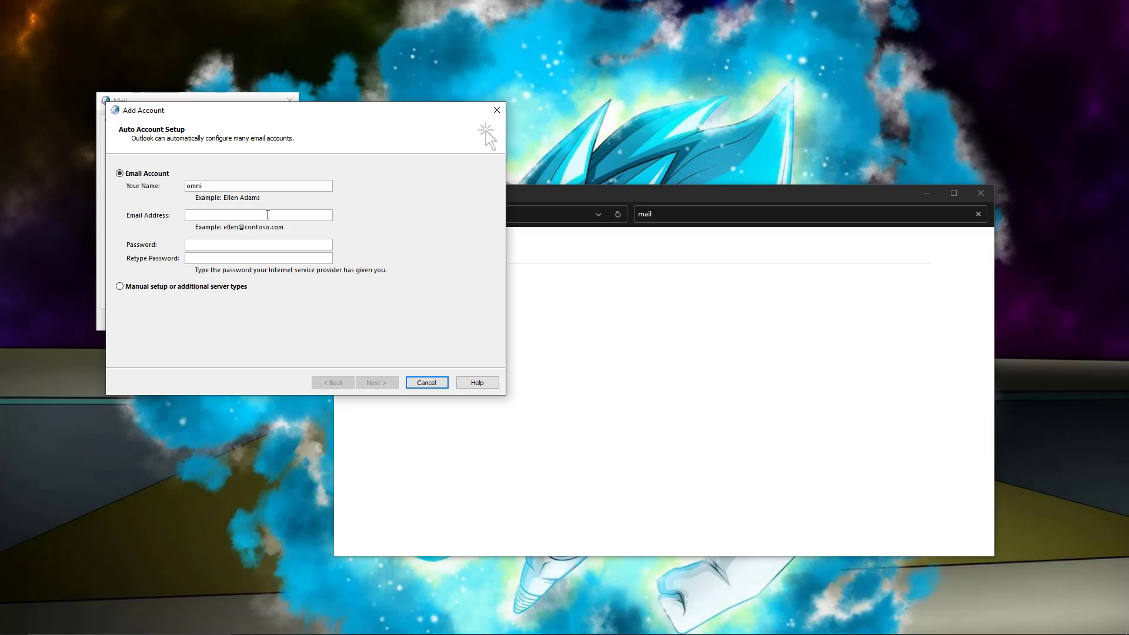
click(423, 380)
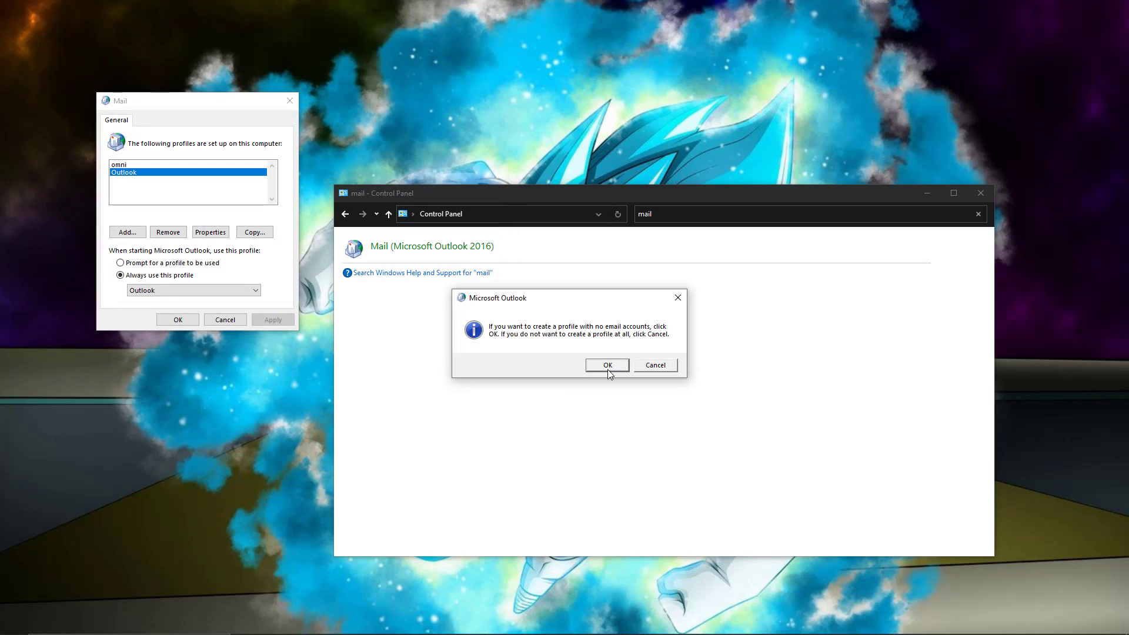
click(645, 369)
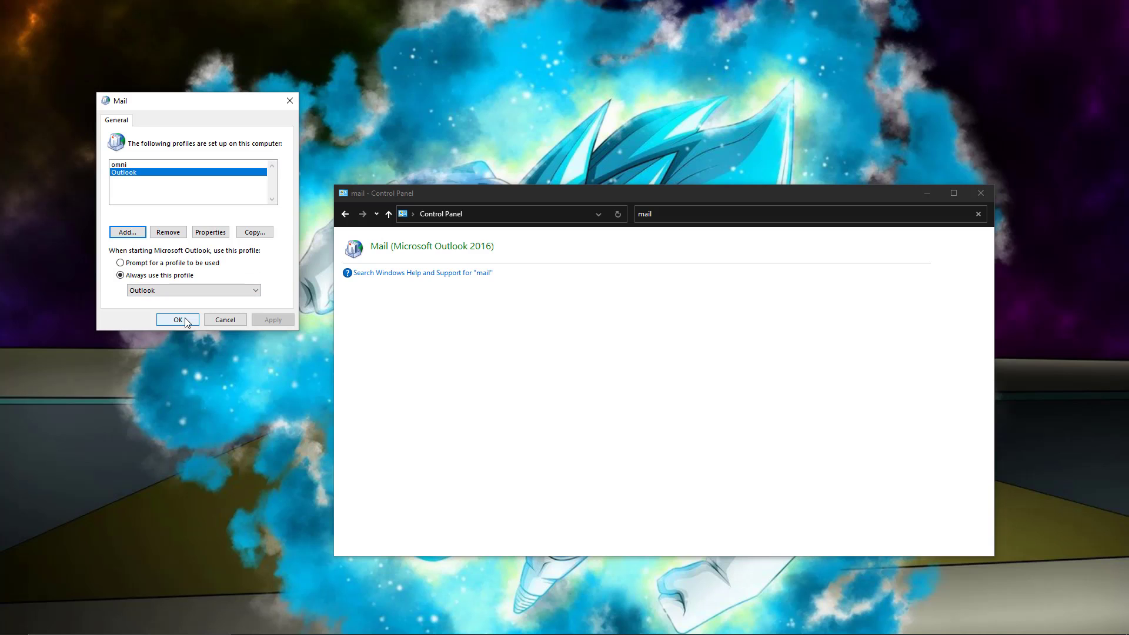
click(185, 317)
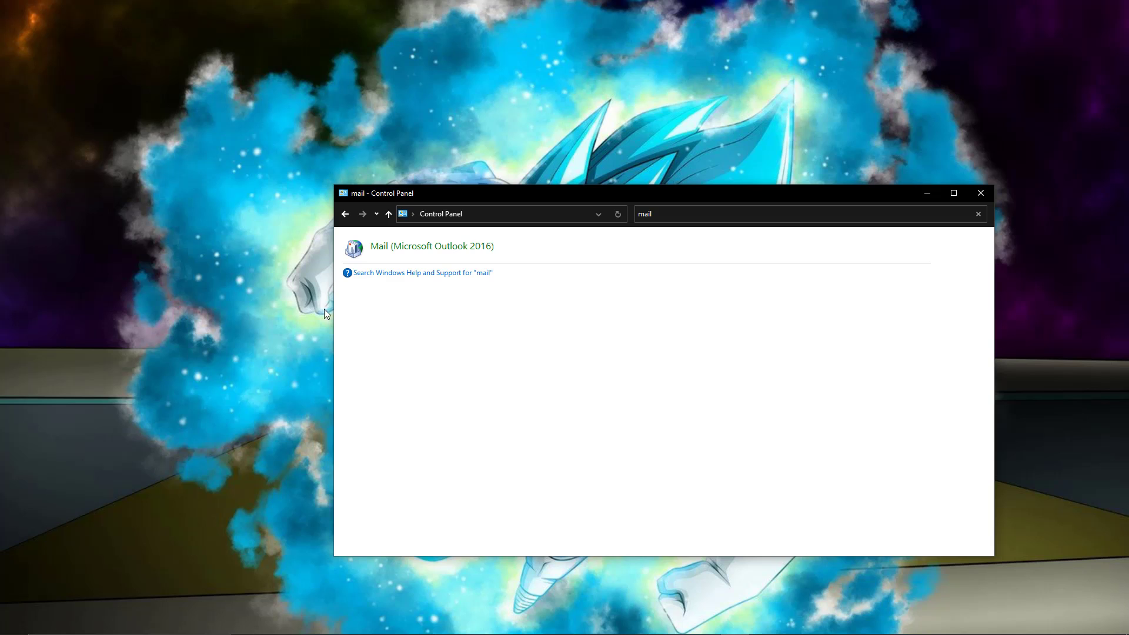
click(979, 193)
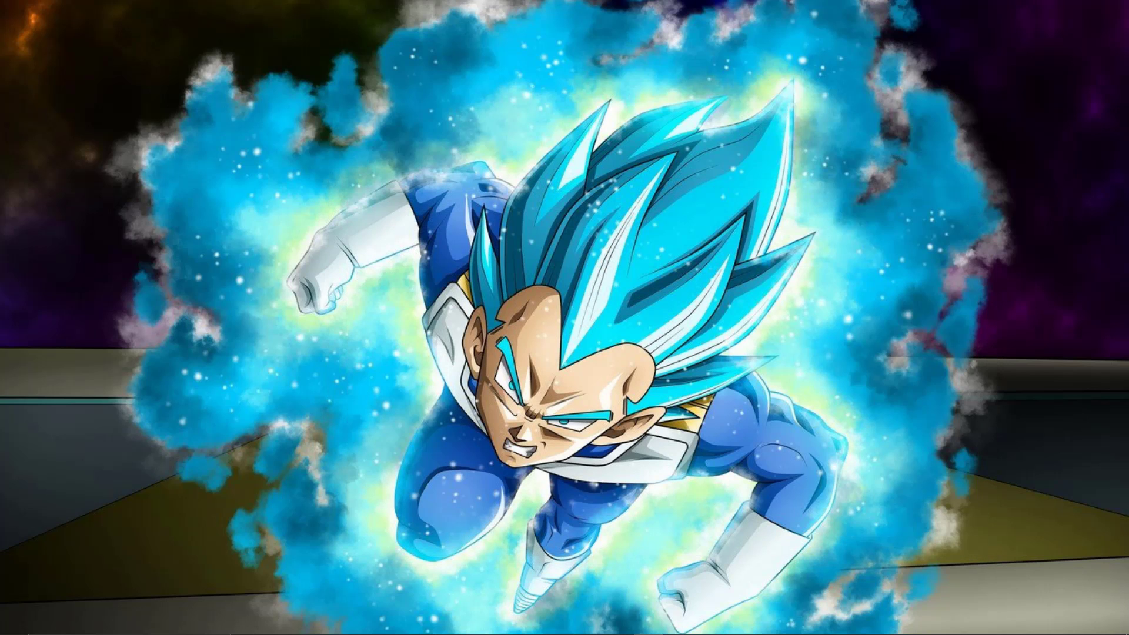
Open Add or remove programs through a search for add, and filter the installed apps by micro.
click(63, 625)
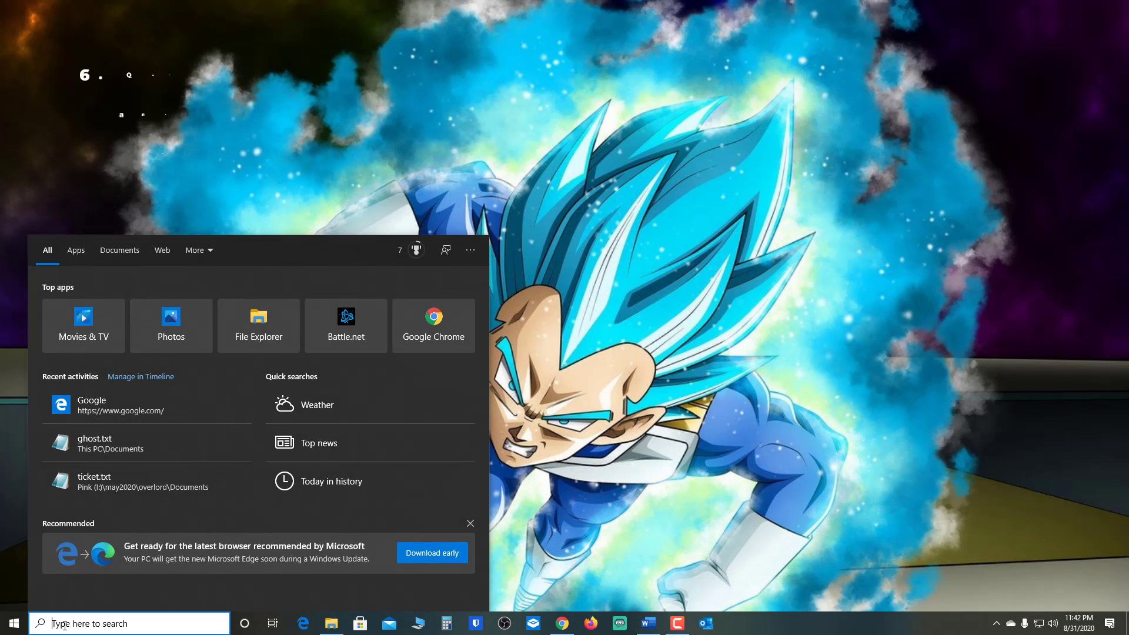
text(add)
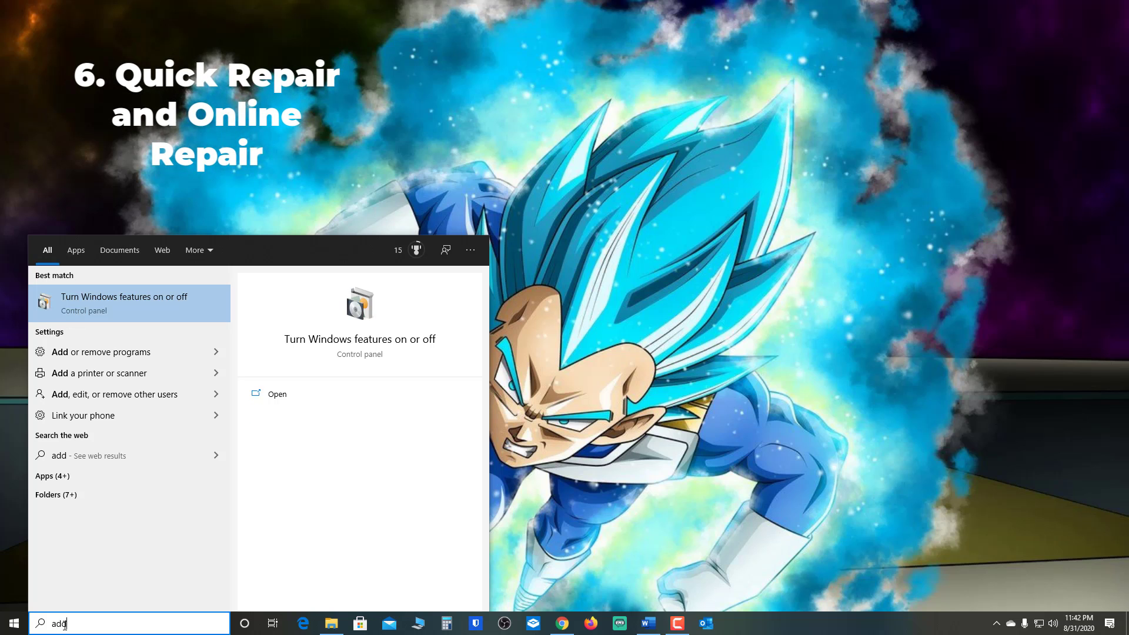
key(Down)
key(Return)
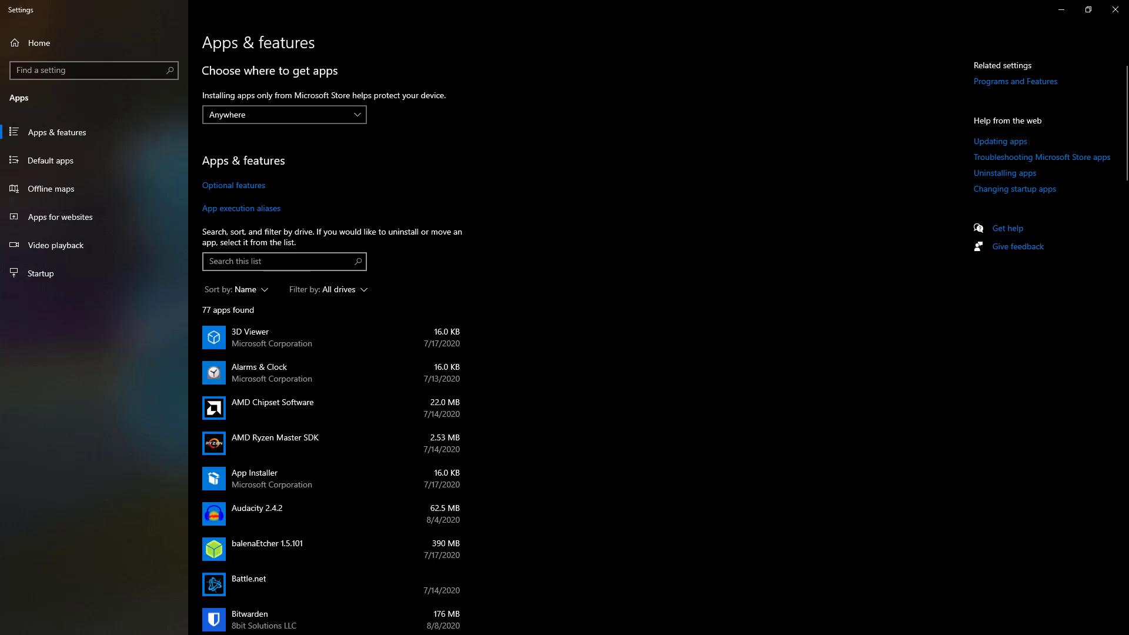
click(301, 262)
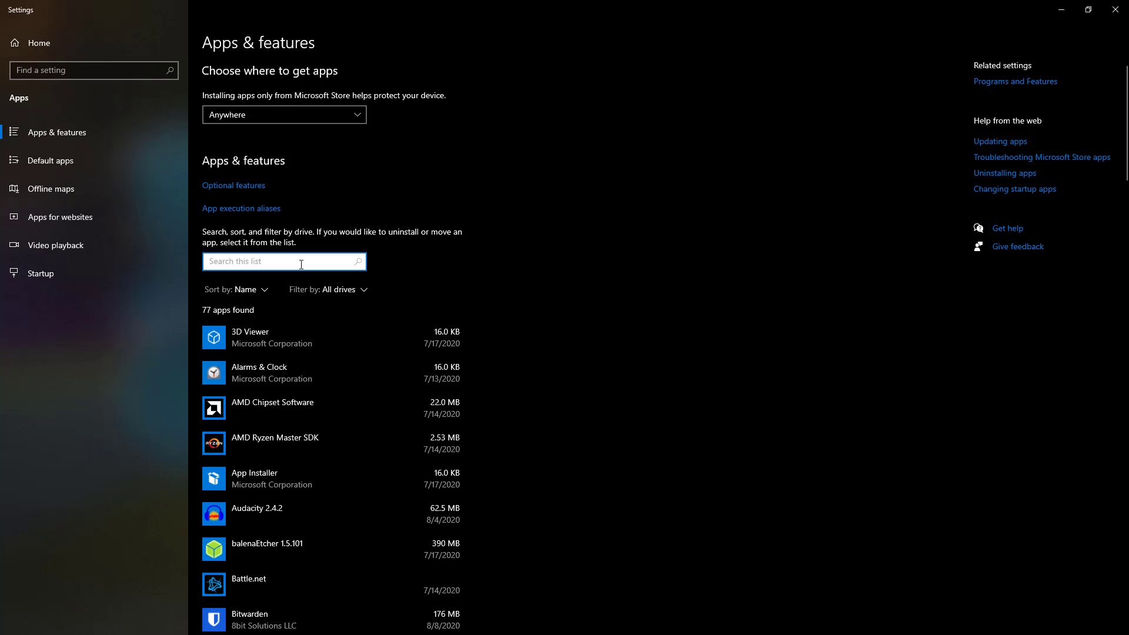
text(mi)
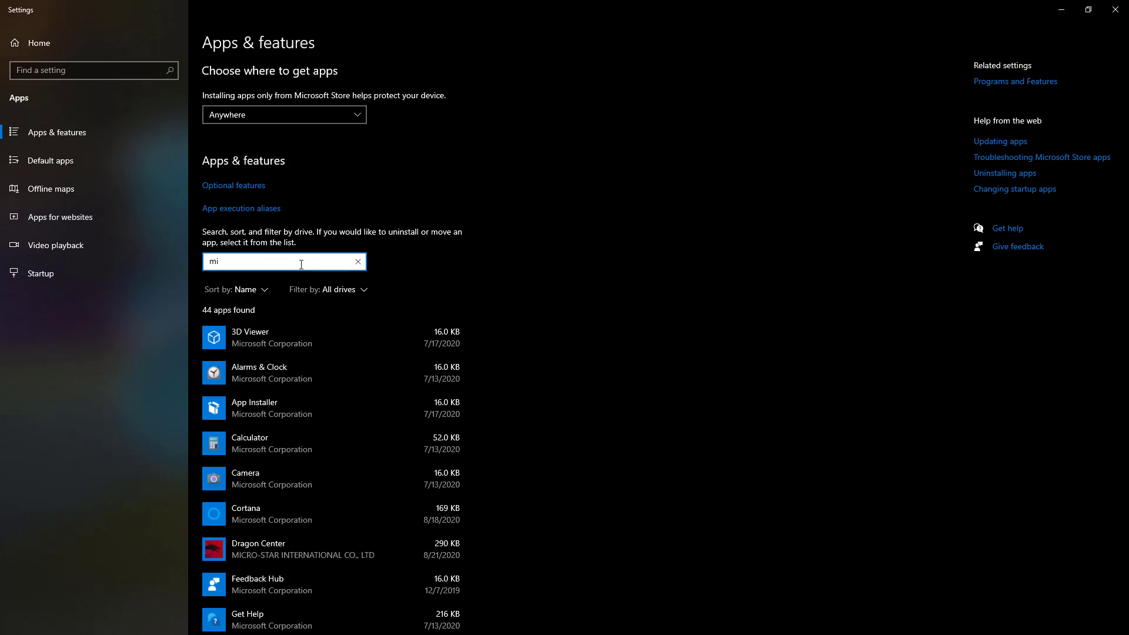
text(cro)
Expand the Microsoft 365 - en-us entry, view its Quick Repair and Online Repair options, and close the repair dialog.
scroll(439, 300, down, 15)
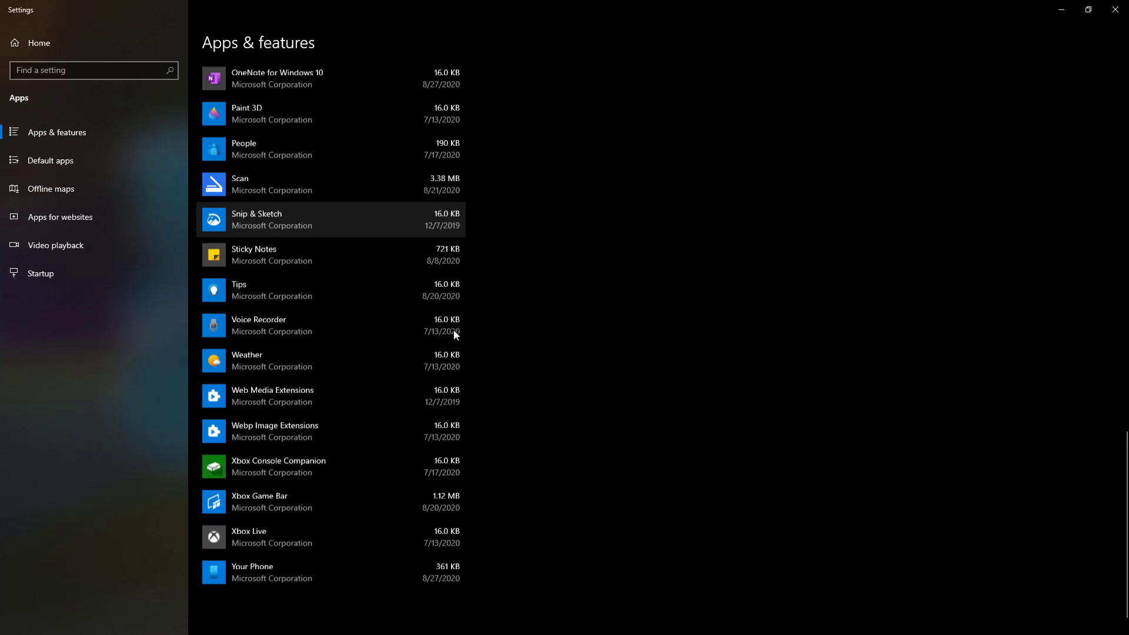
scroll(454, 332, up, 12)
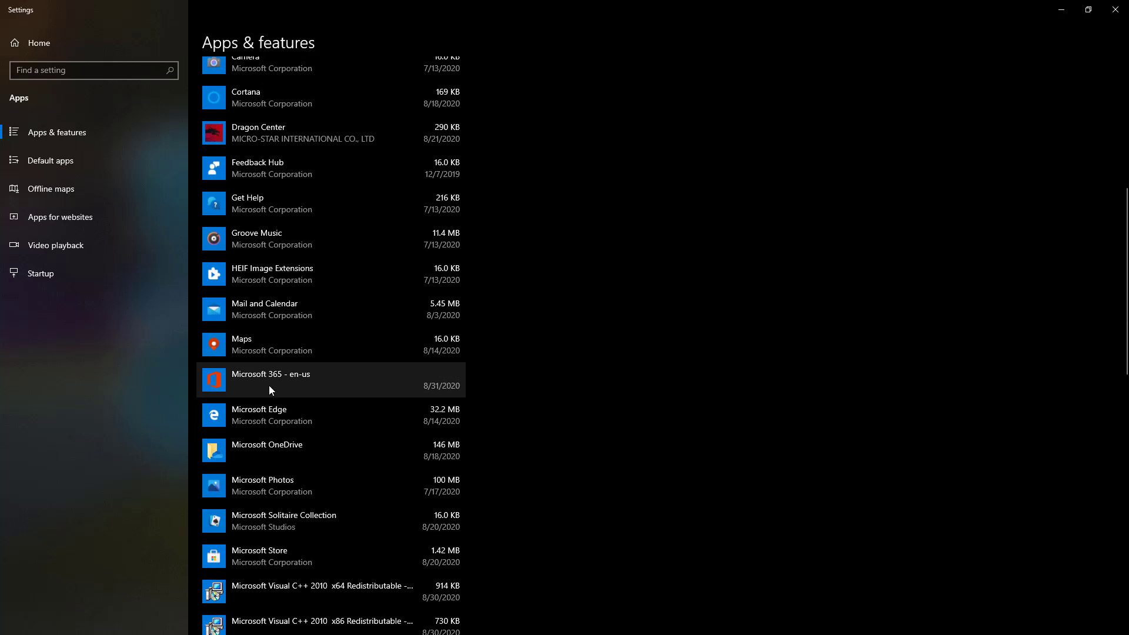
click(253, 386)
scroll(253, 386, up, 3)
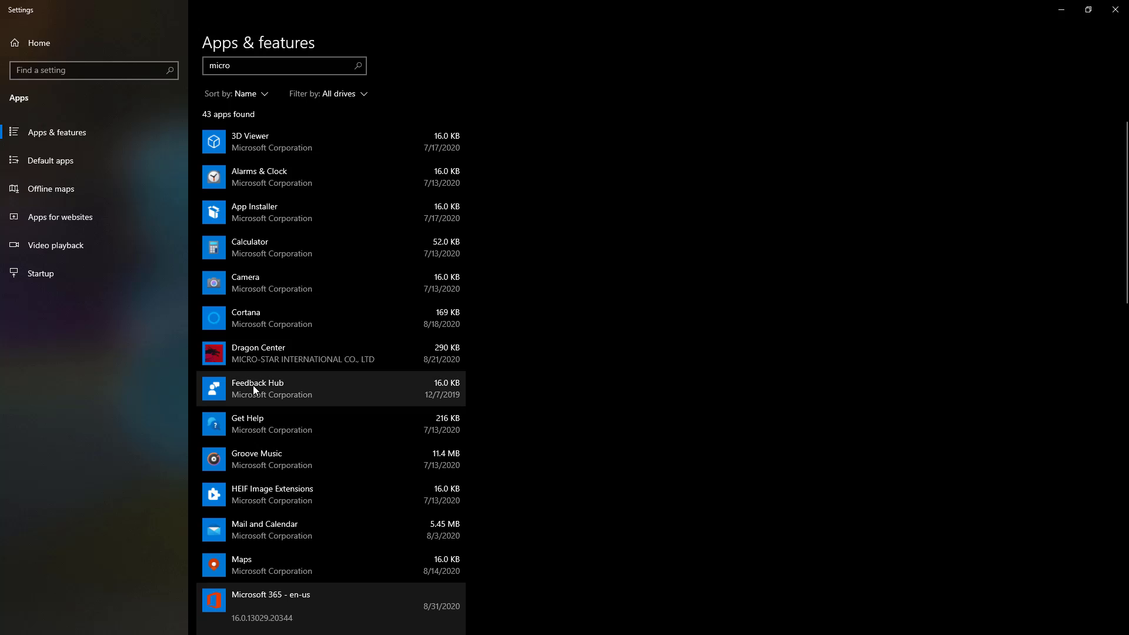
scroll(327, 518, down, 5)
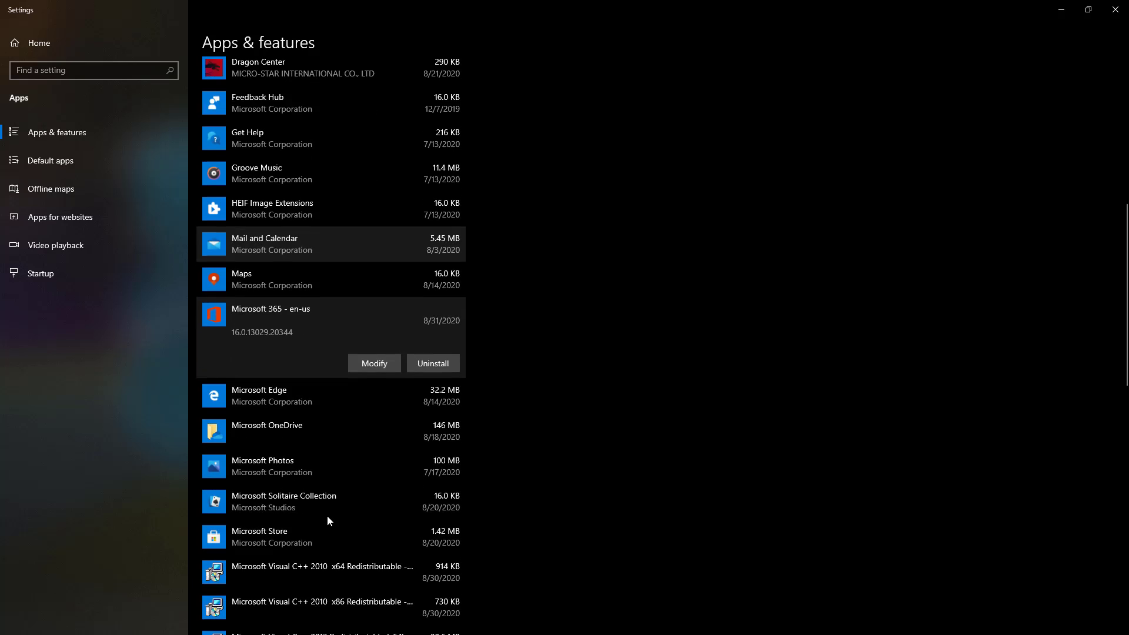
click(374, 364)
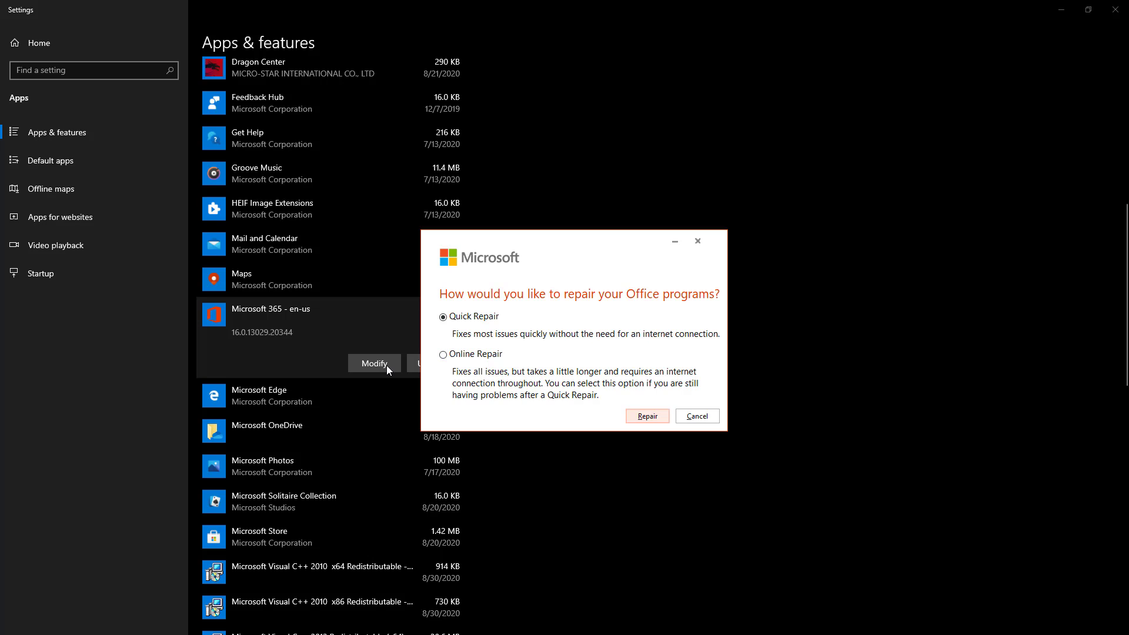
key(Return)
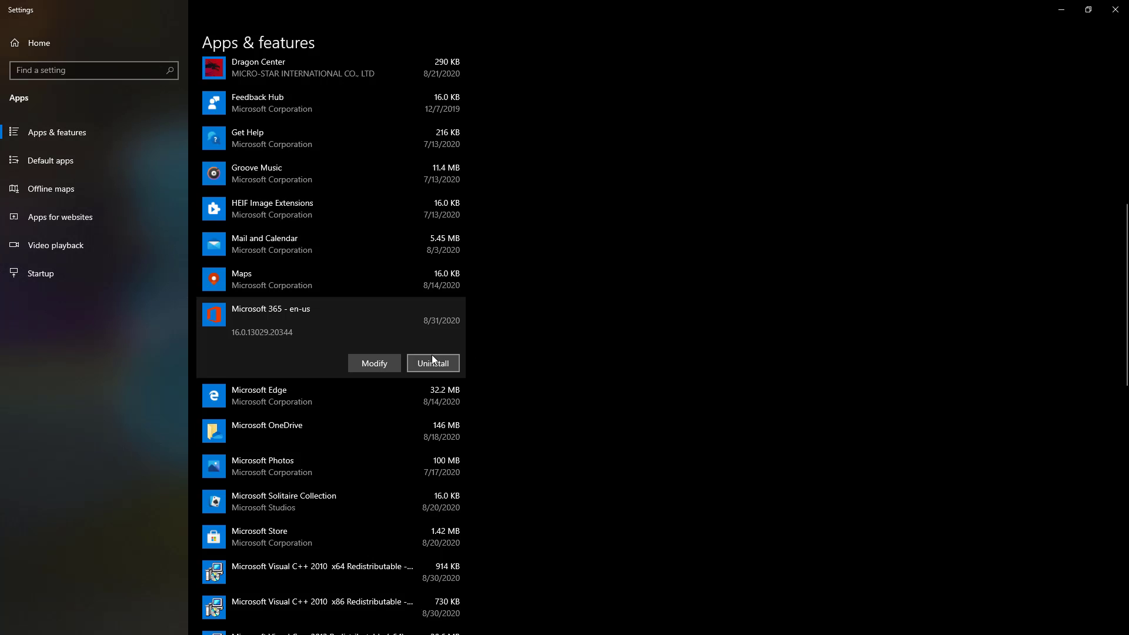